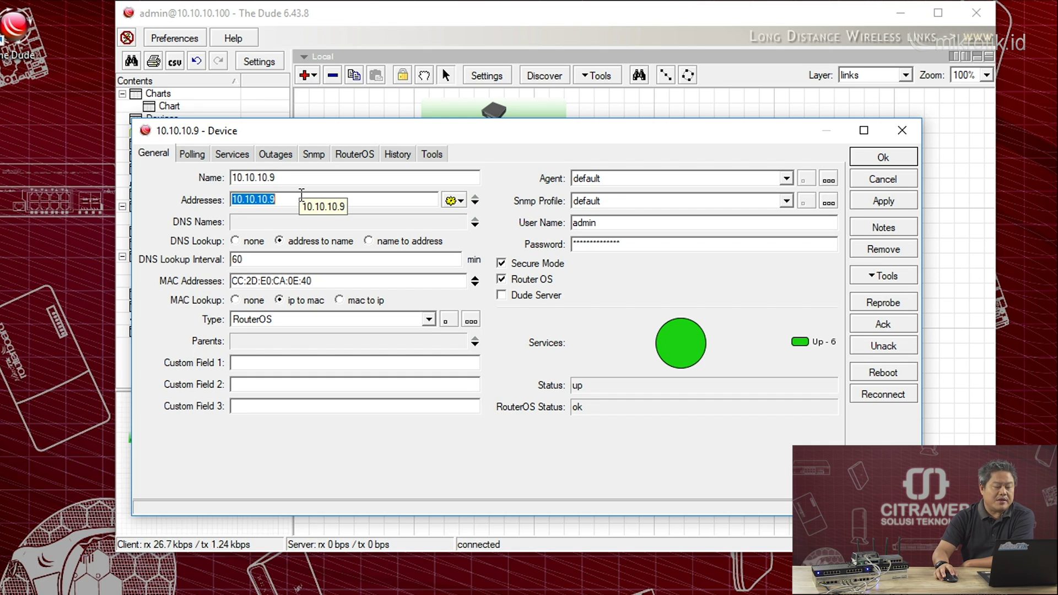
- Rename the device at 10.10.10.9 as Router 9 and apply the change so the map shows it
left_click(286, 177)
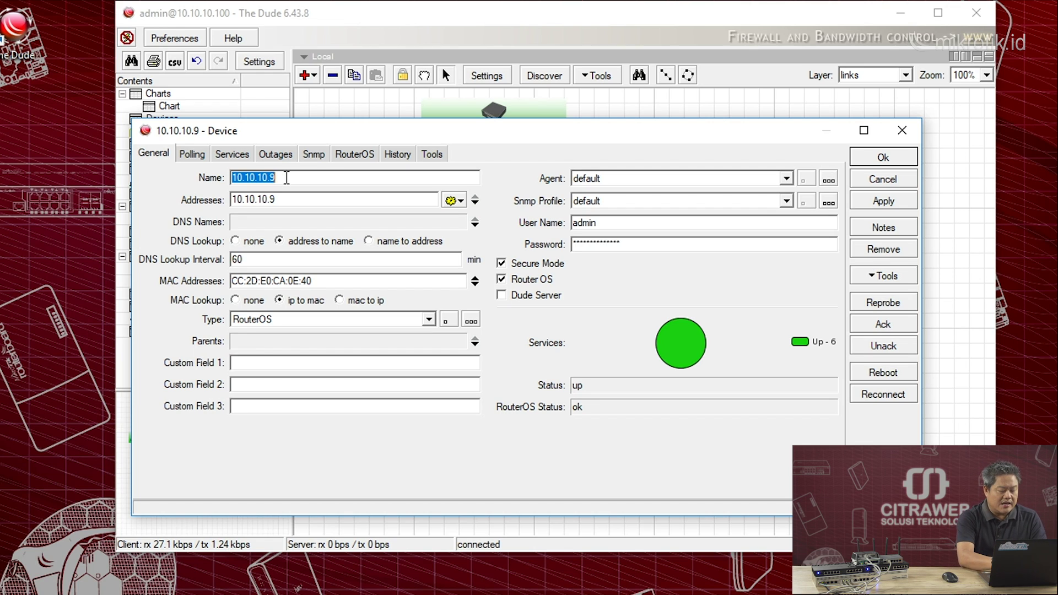
type("Router 9")
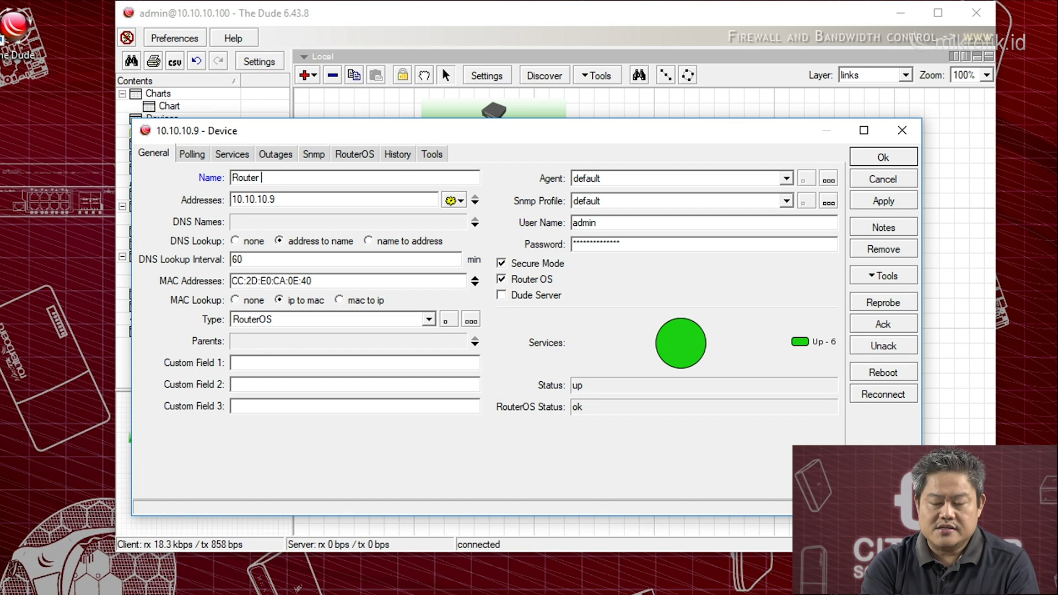
left_click(884, 201)
left_click_drag(675, 124, 720, 276)
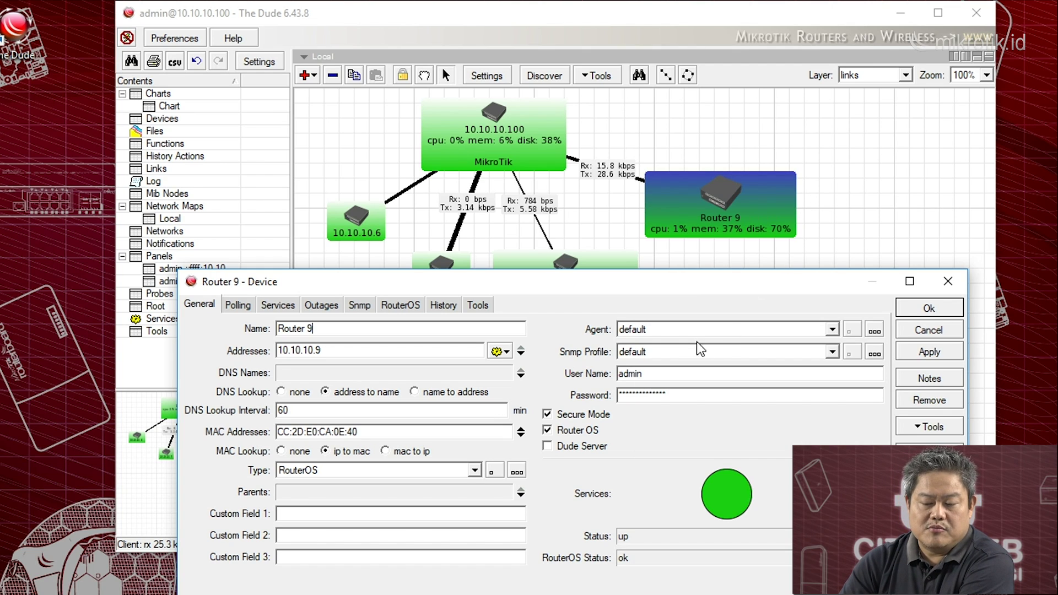
left_click_drag(590, 283, 659, 114)
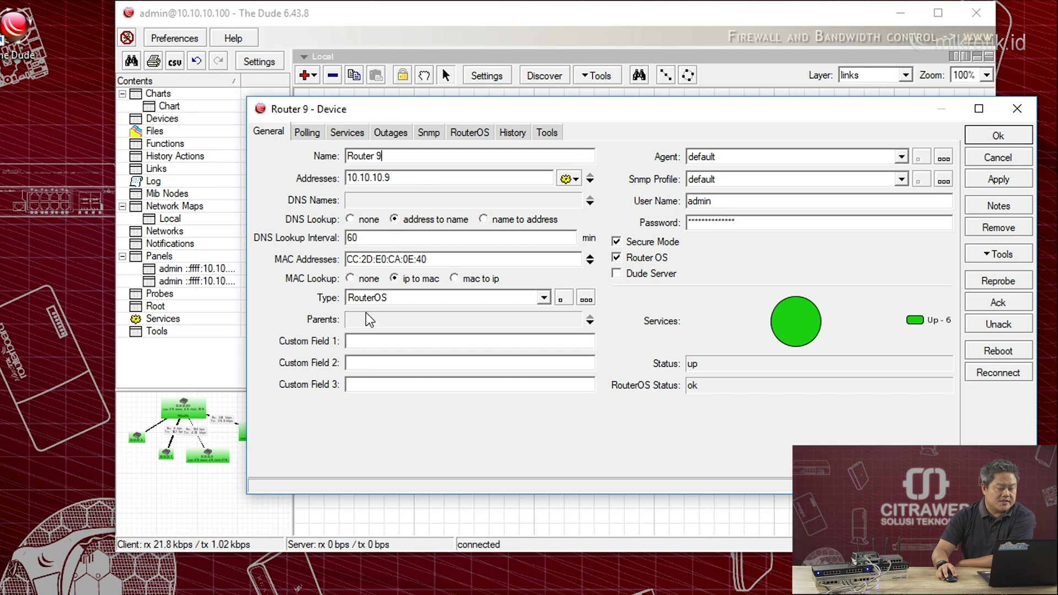
- Choose RouterOS as the device type for Router 9
left_click(410, 301)
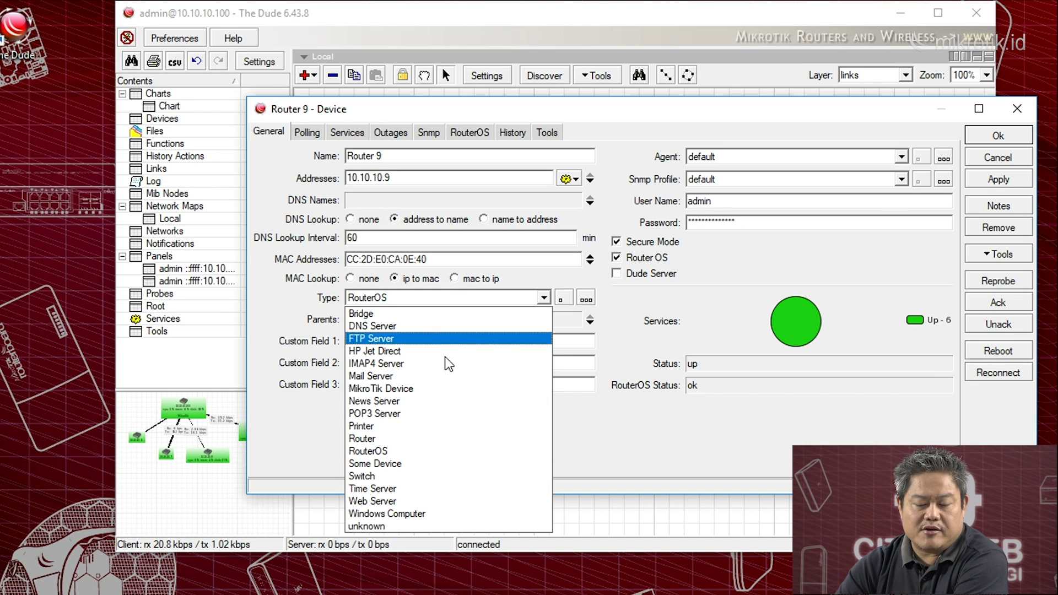
left_click(433, 450)
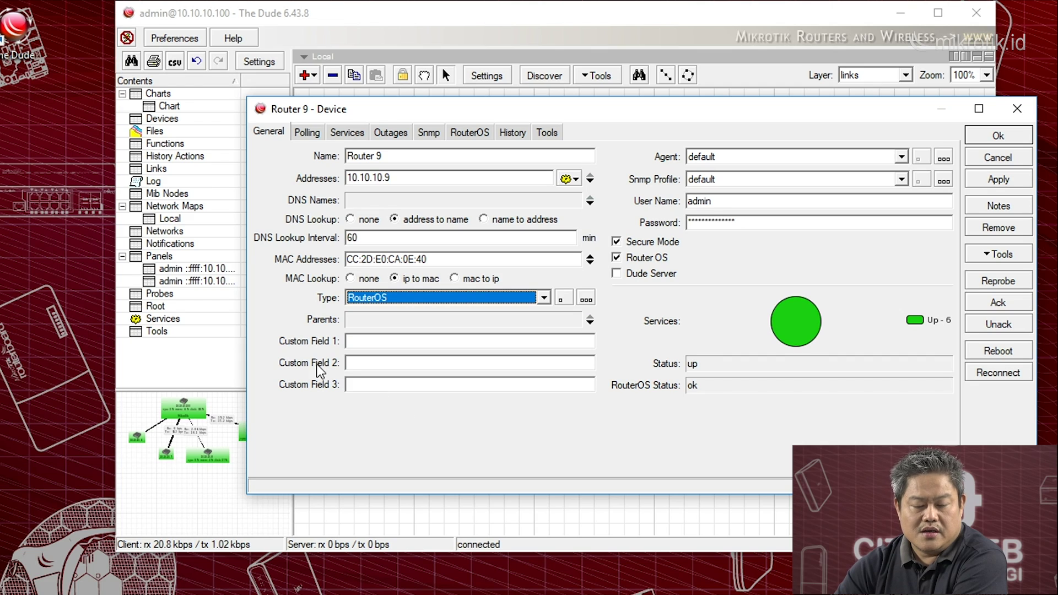
left_click(360, 342)
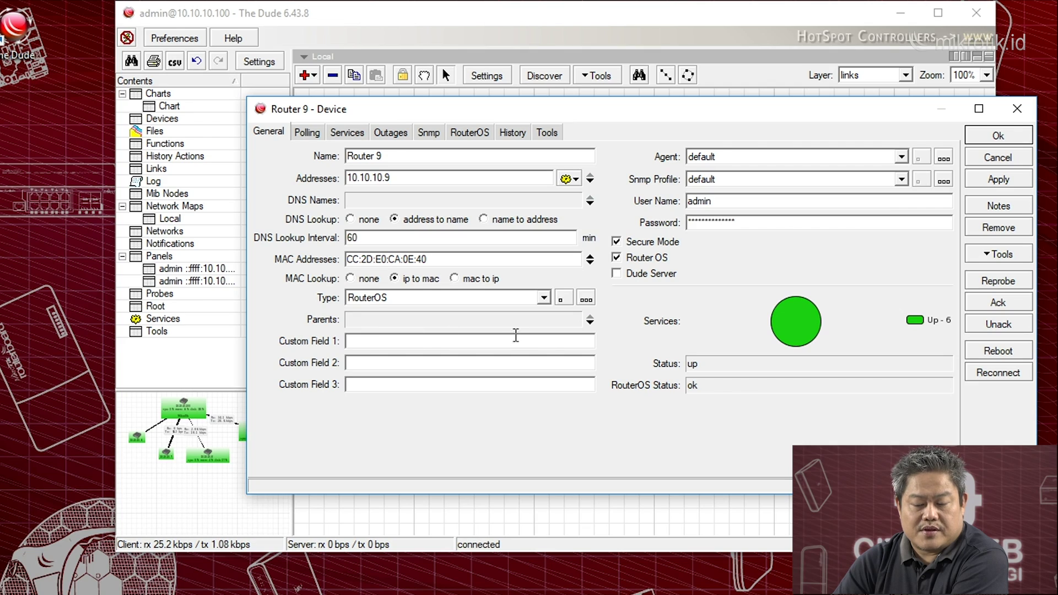
- Add 10.10.10.100 as the parent of Router 9 and show the available agent choices
left_click(590, 325)
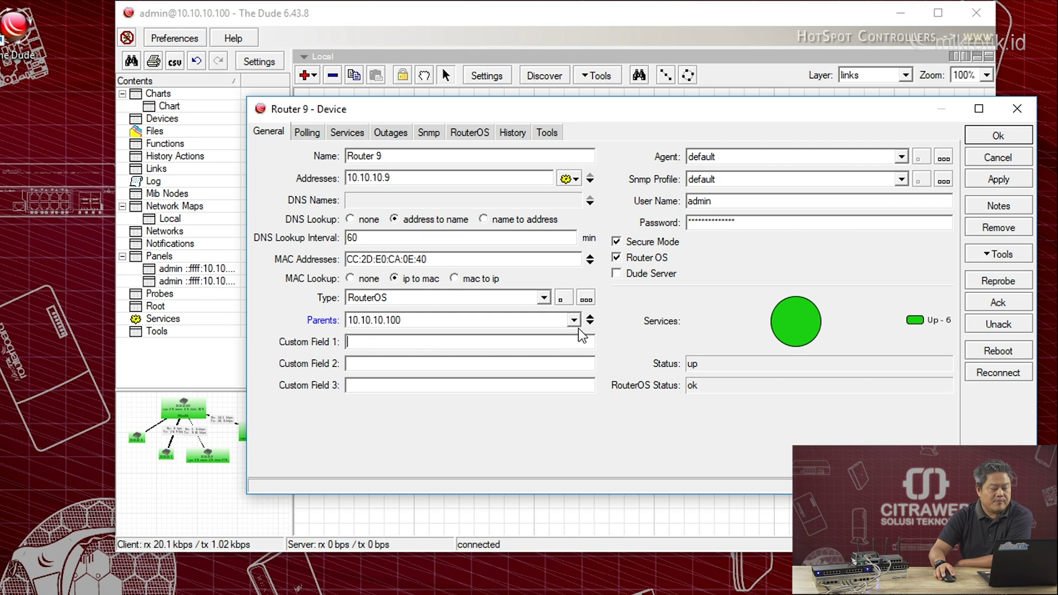
left_click(575, 321)
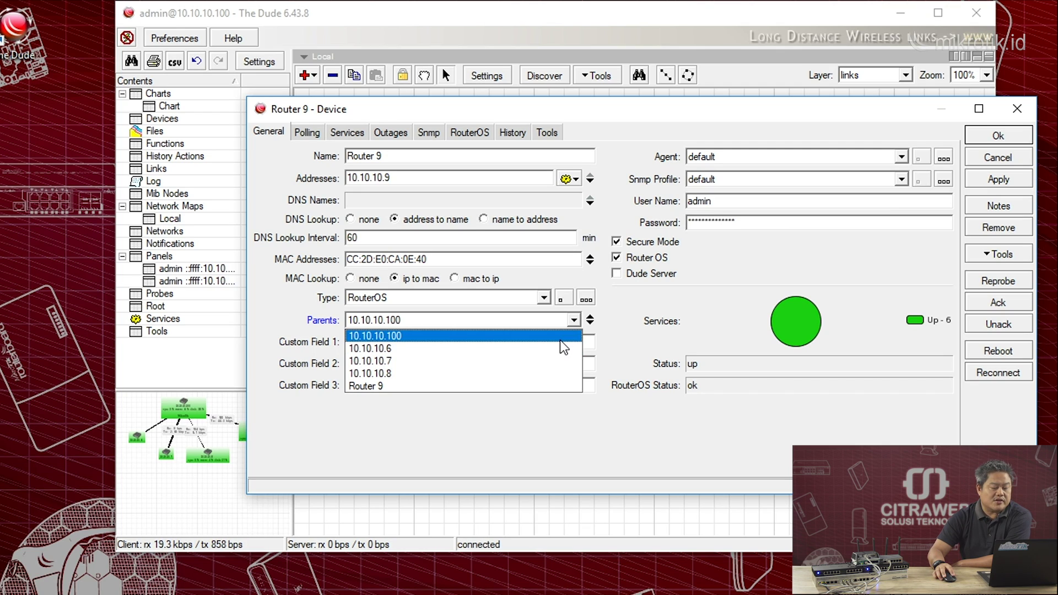
left_click(560, 340)
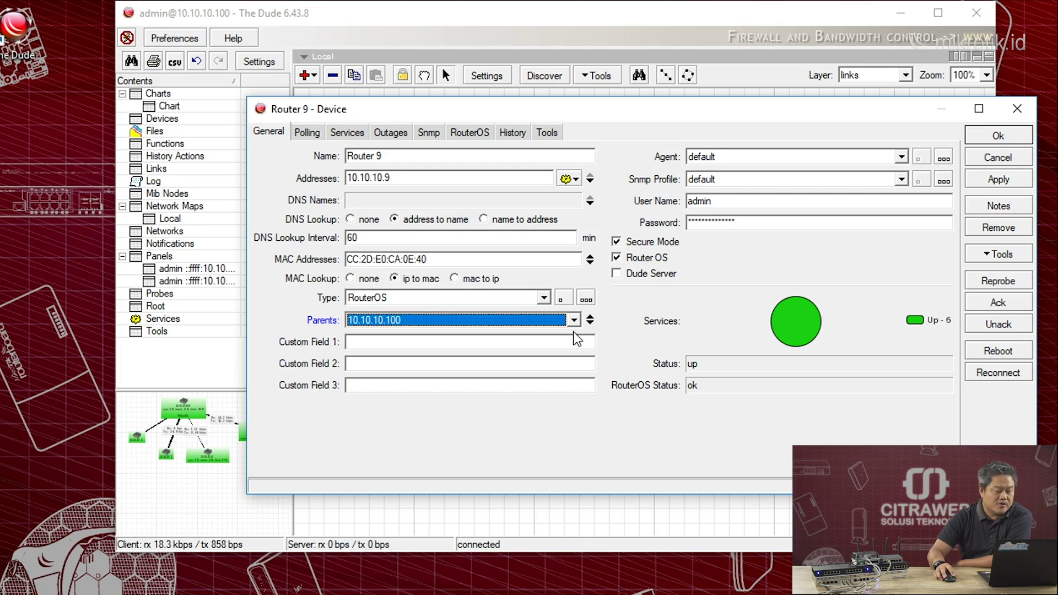
left_click(515, 343)
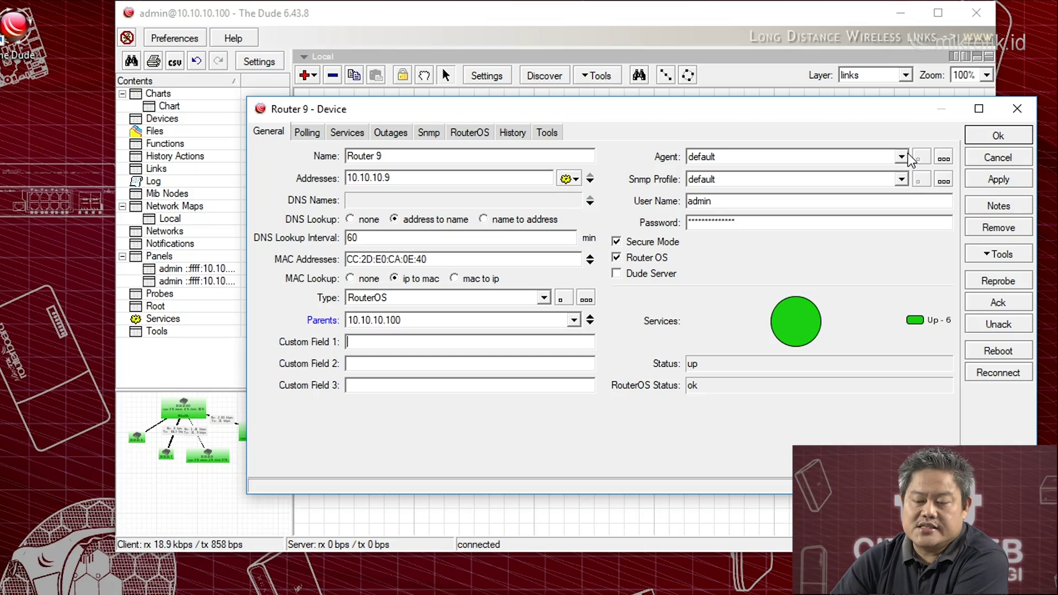
left_click(903, 157)
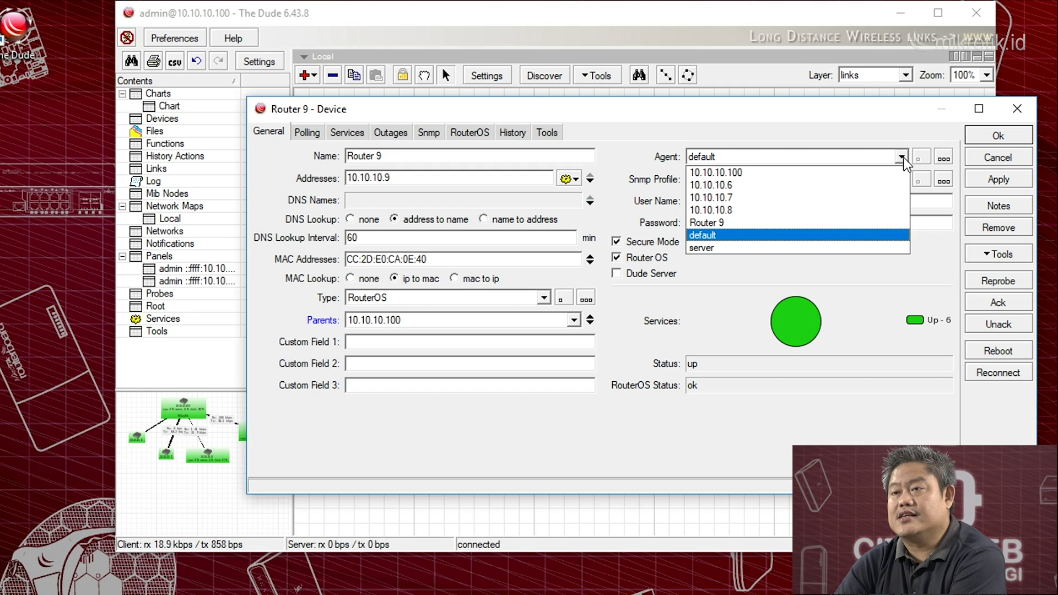
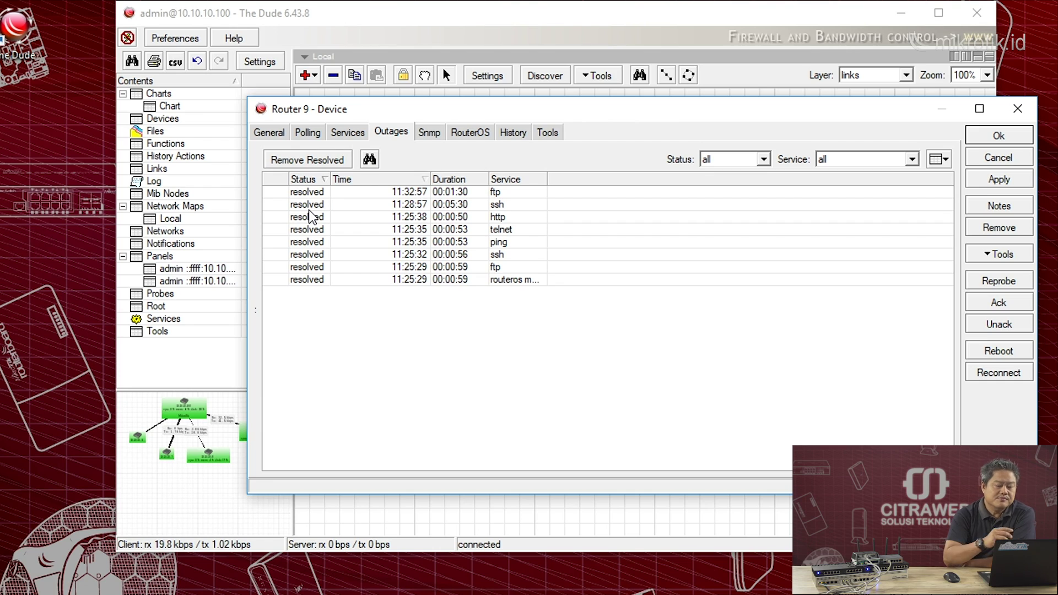
- Examine Router 9's interfaces, IP addresses and routes in its SNMP data
left_click(429, 133)
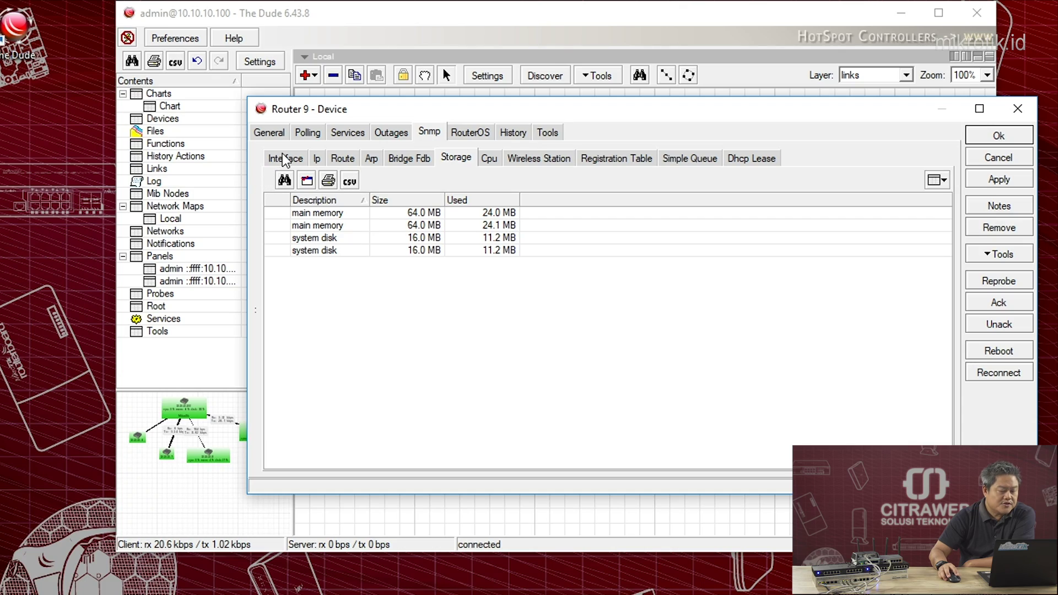
left_click(285, 159)
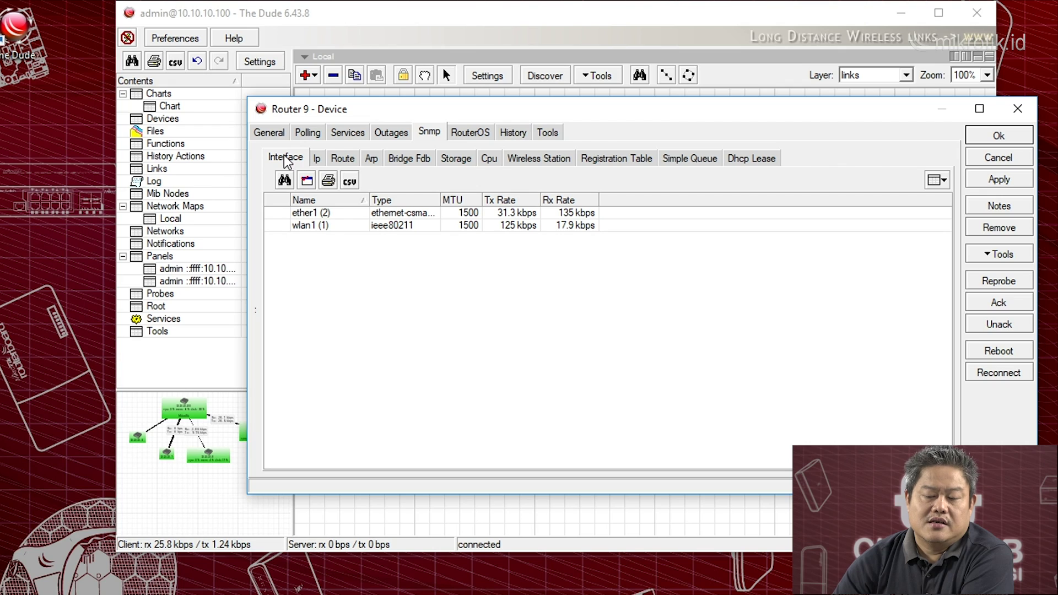
left_click(318, 157)
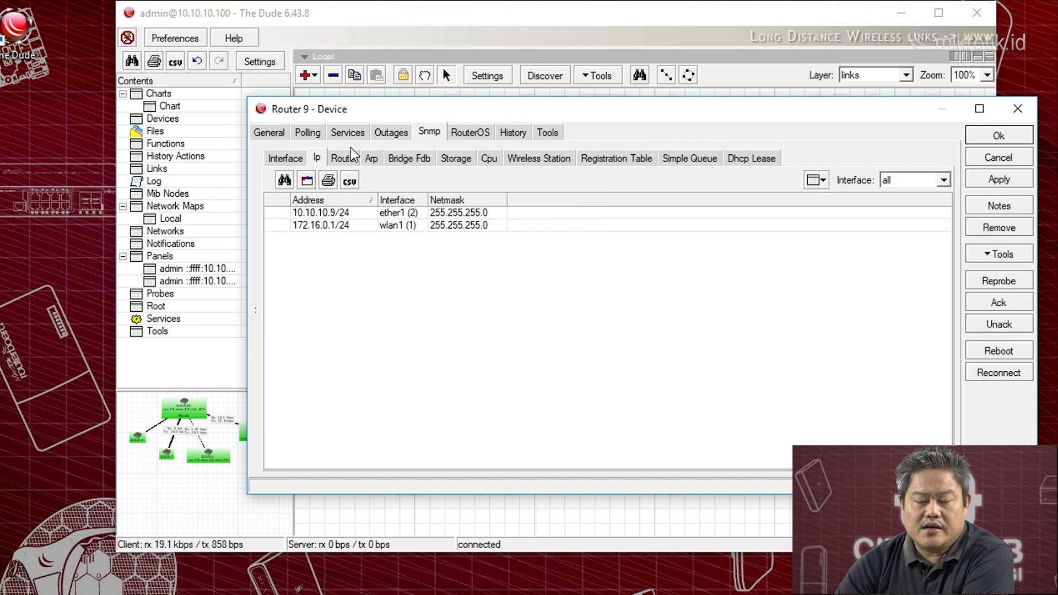
left_click(339, 161)
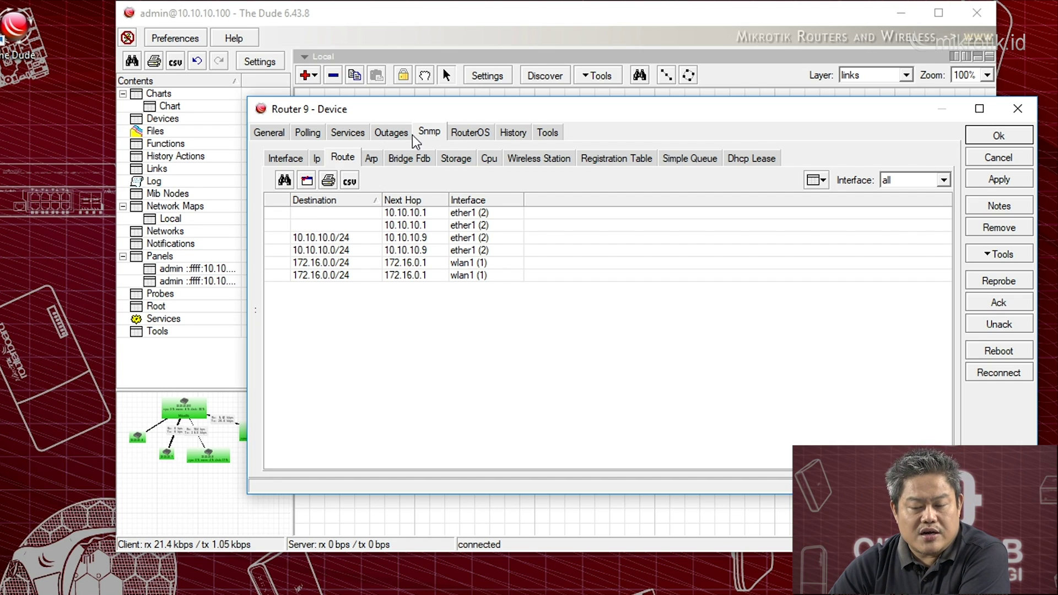
- Add the IP address 192.168.0.1/24 on interface ether1 through Router 9's RouterOS settings
left_click(470, 133)
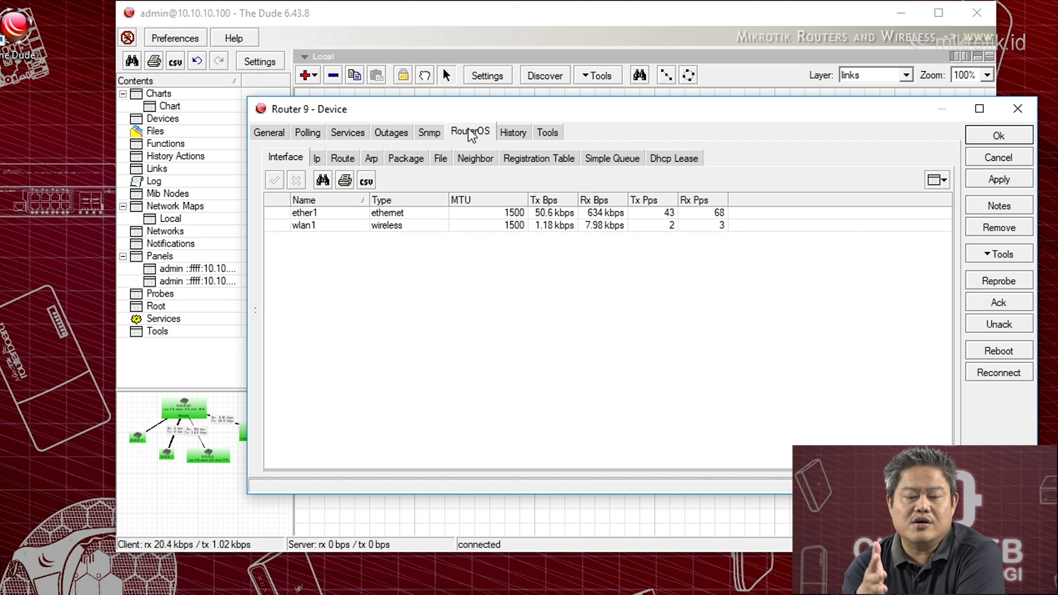
left_click(318, 160)
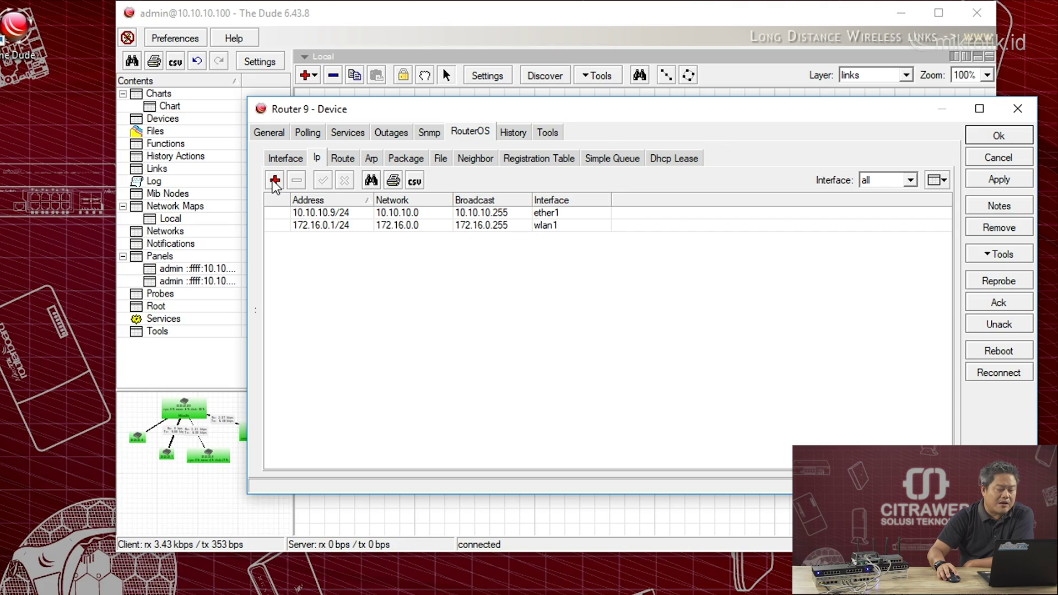
left_click(275, 180)
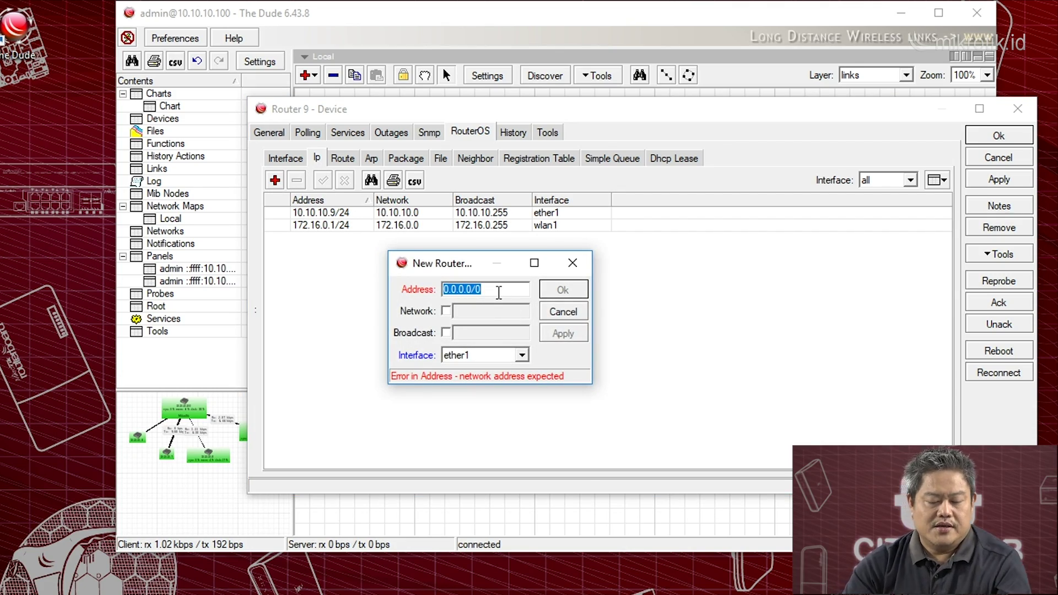
type("192.")
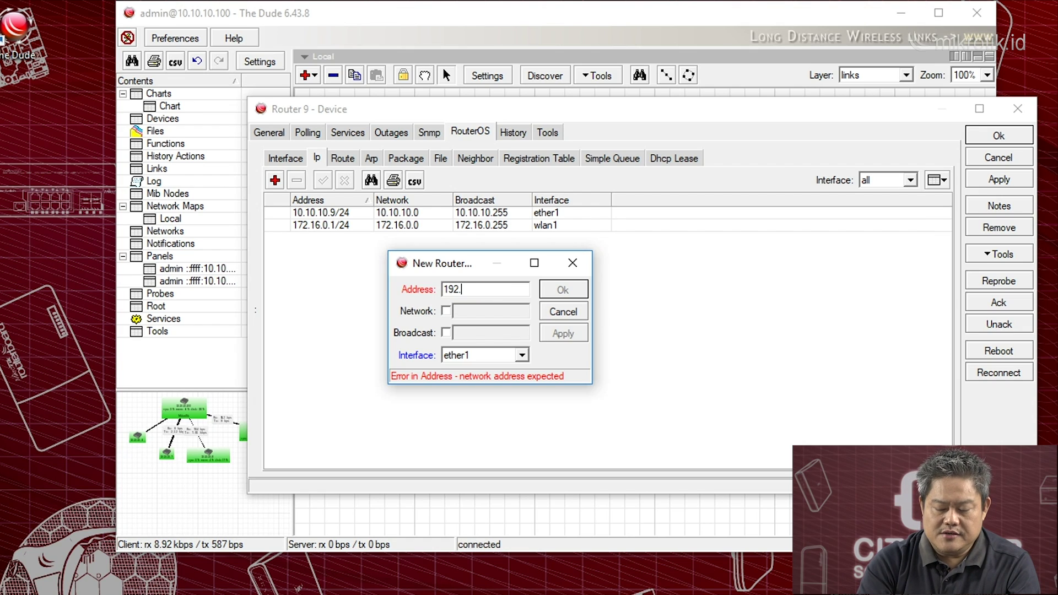
type("168.0.1")
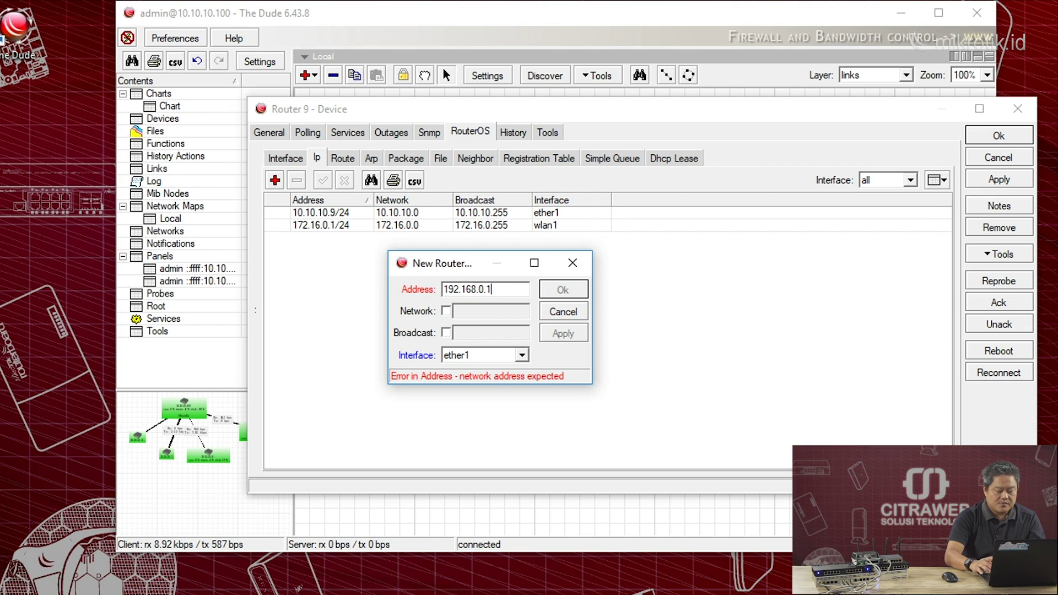
type("/24")
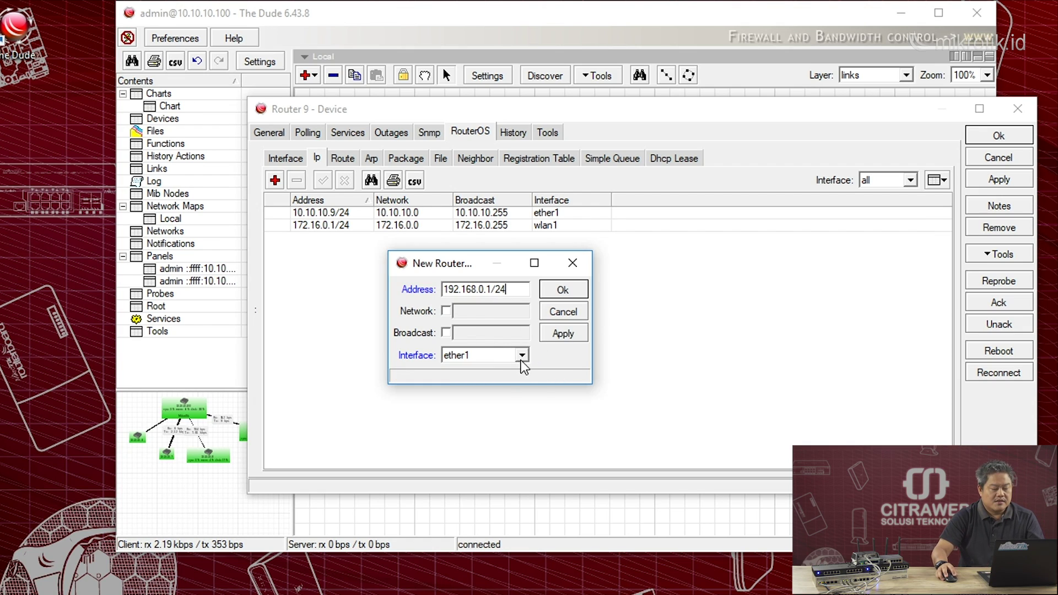
left_click(556, 335)
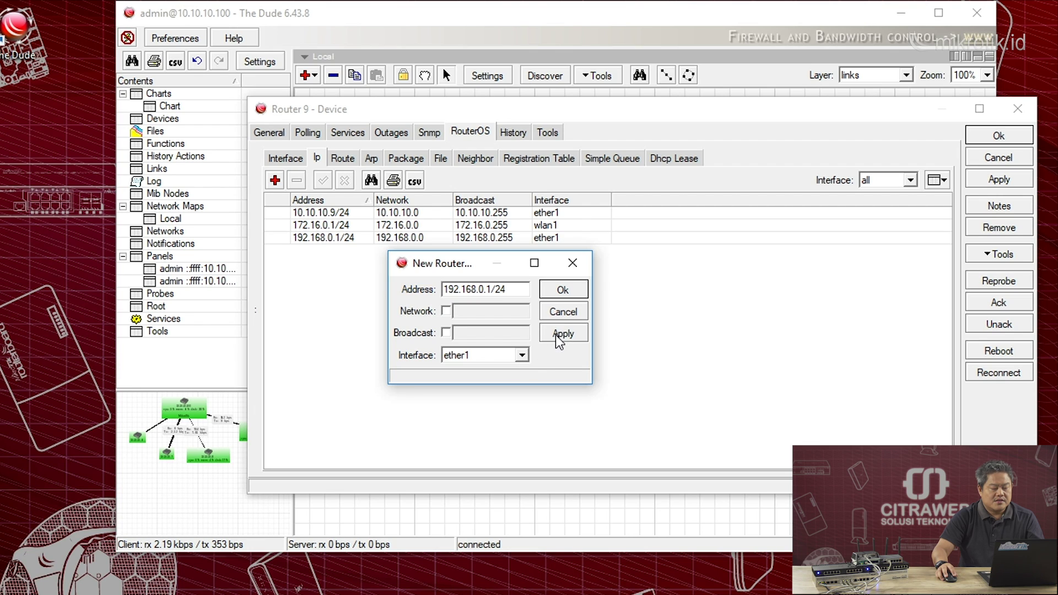
left_click(577, 289)
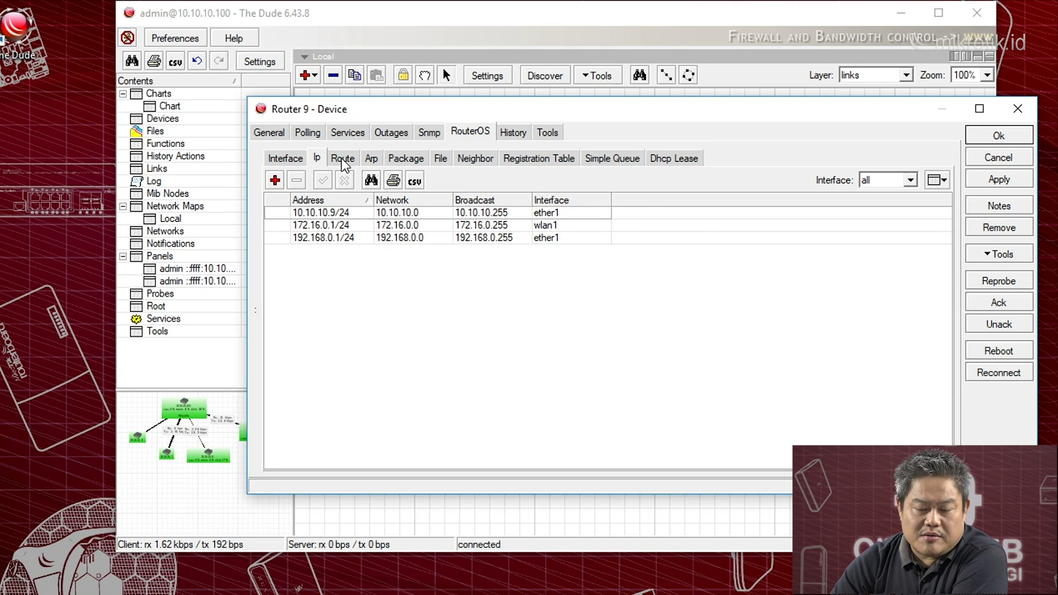
- Examine Router 9's RouterOS routes, packages, neighbors, registration table and simple queues, as well as its device history
left_click(342, 159)
left_click(395, 158)
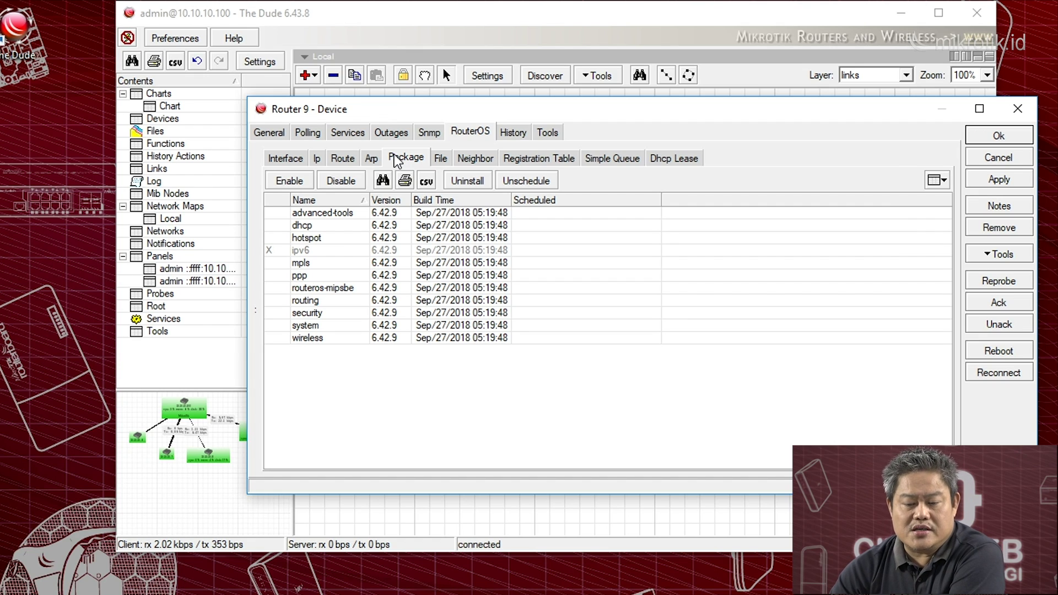
left_click(479, 157)
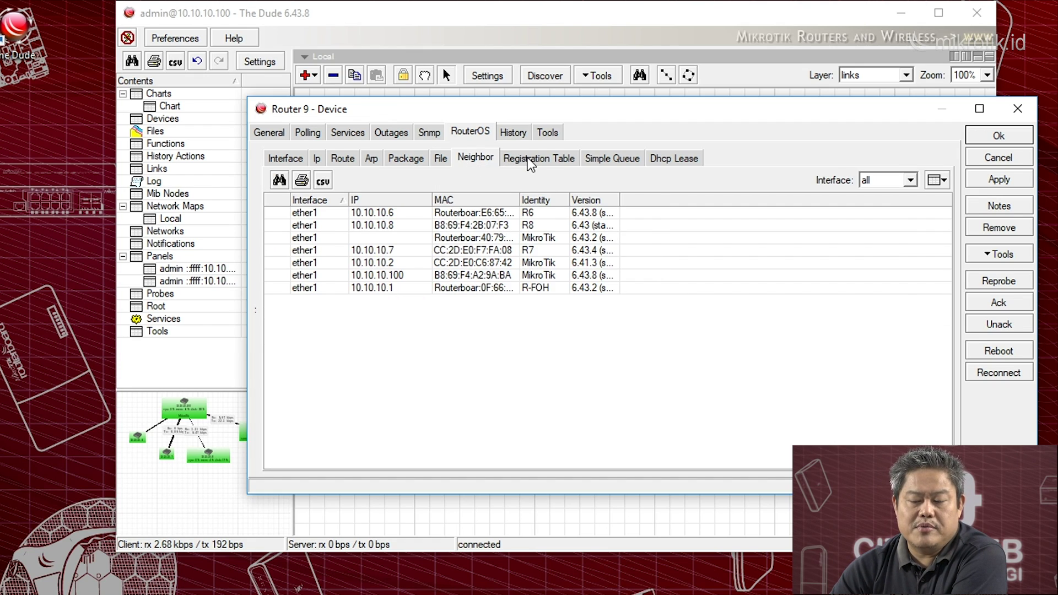
left_click(531, 158)
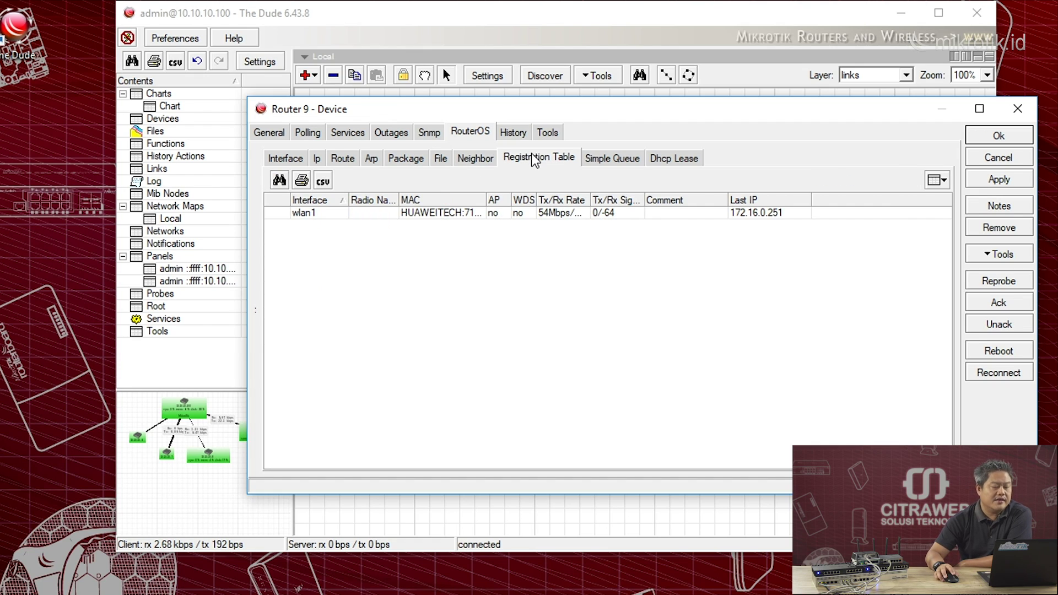
left_click(619, 165)
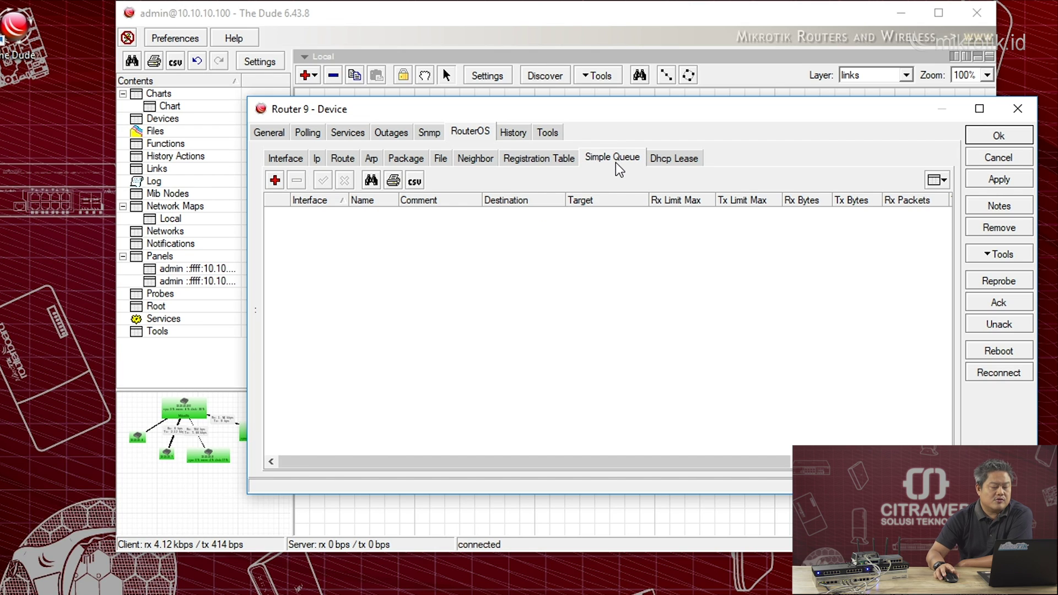
left_click(516, 135)
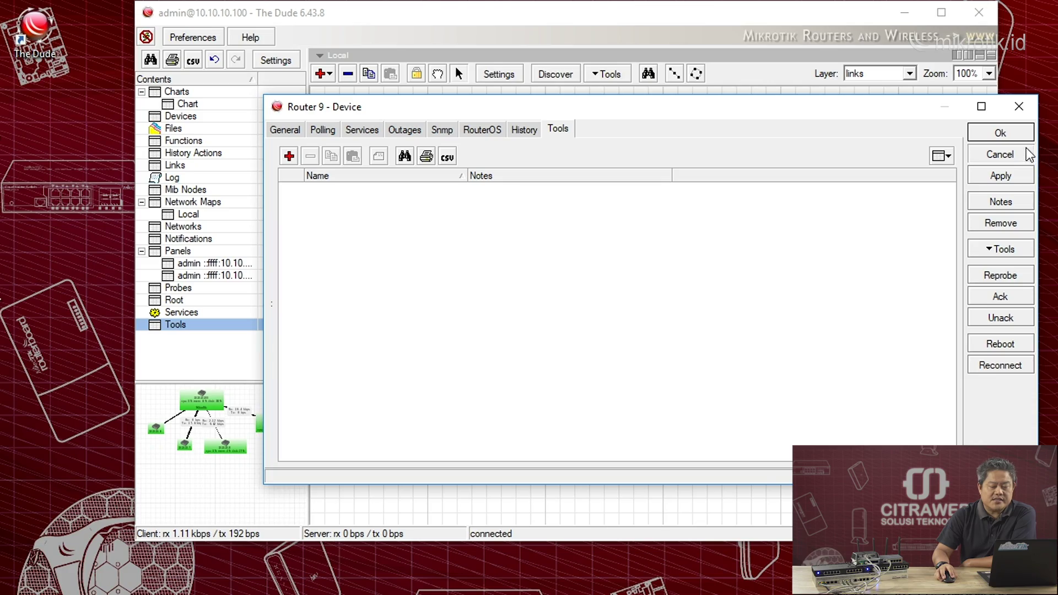
- Close Router 9's settings and look through the tools offered for the device on the network map
key("Escape")
right_click(746, 216)
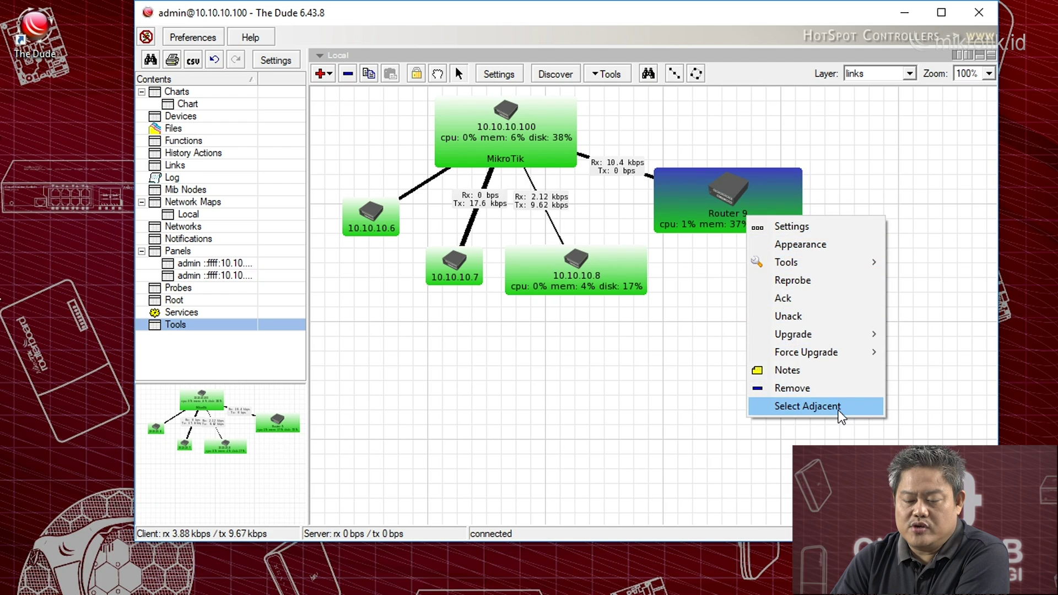
mouse_move(845, 258)
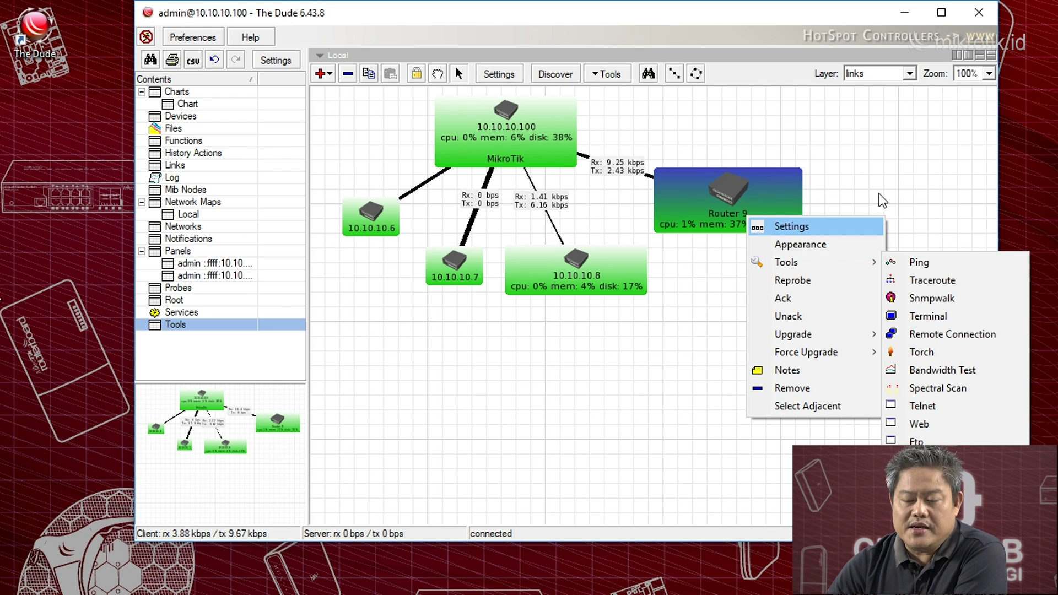
left_click(889, 173)
- Add a custom tool named Tool-R9 with the command asdfsdf to Router 9 and check for it among the device's tools
left_click(759, 196)
right_click(758, 197)
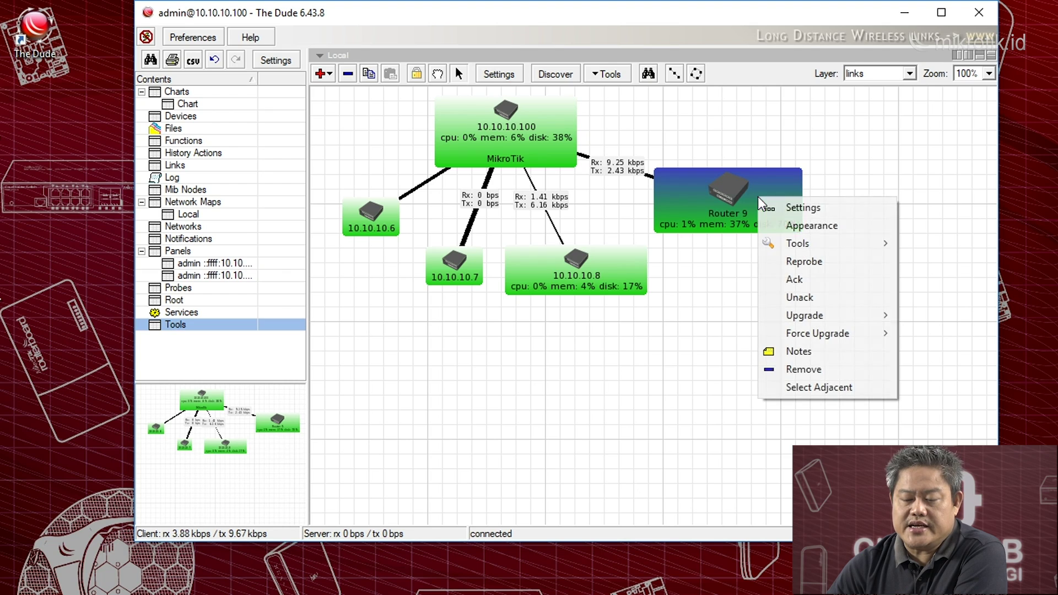
left_click(814, 210)
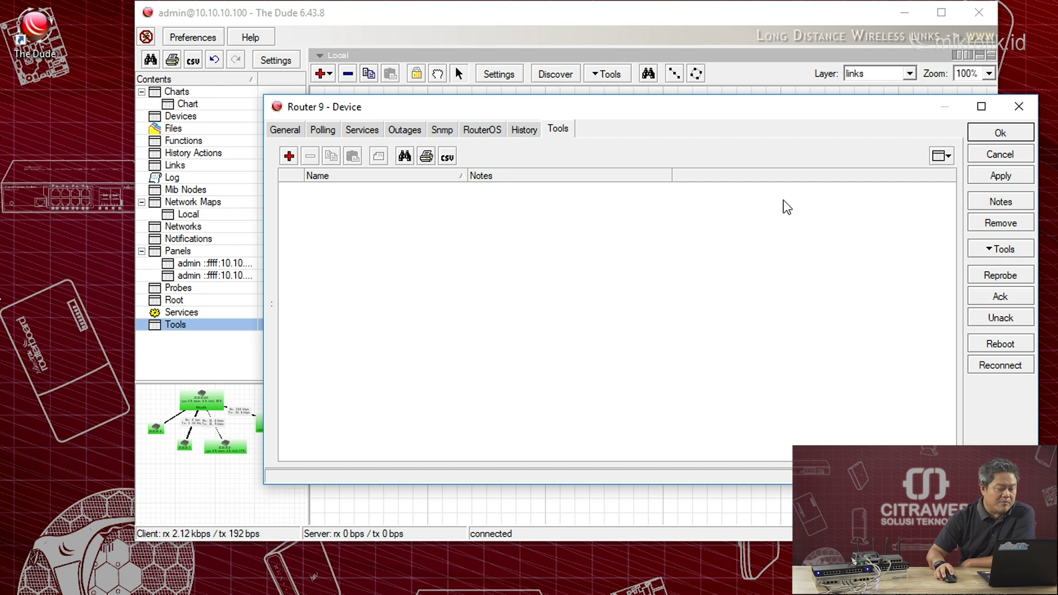
left_click(289, 156)
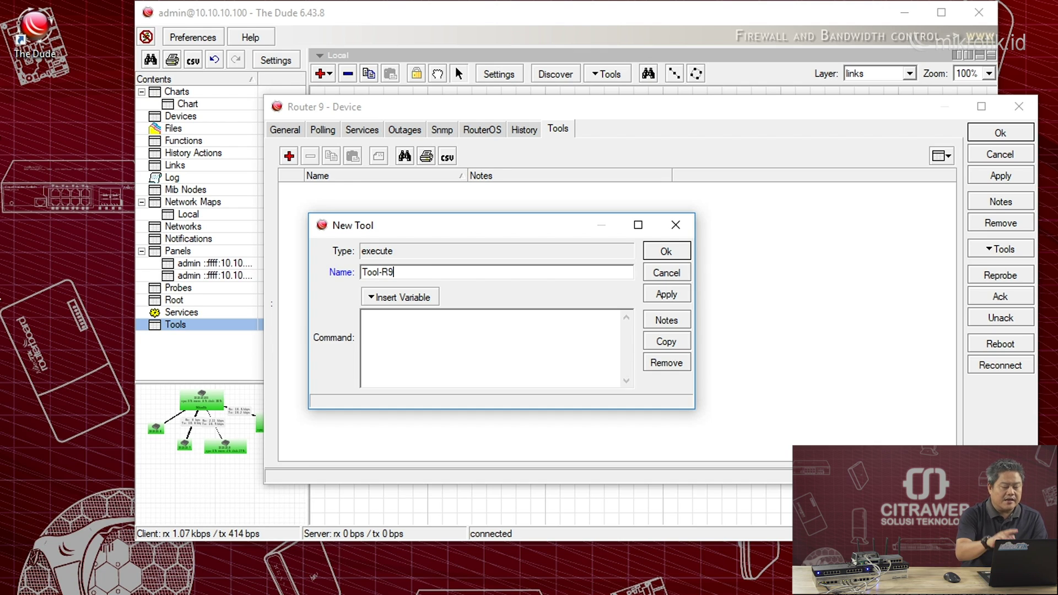
left_click(436, 302)
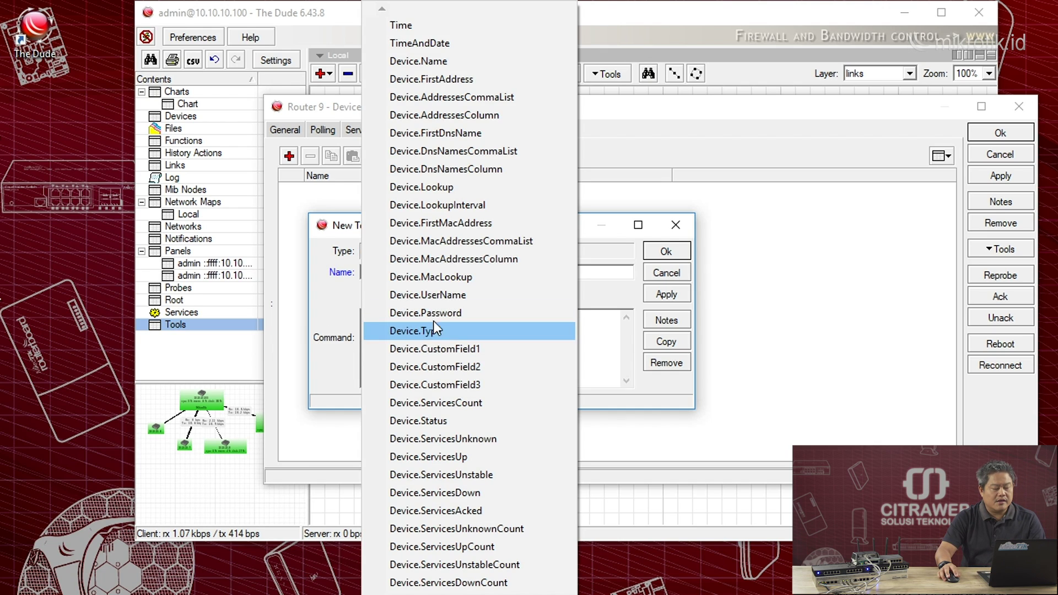
left_click(578, 344)
type("asdfsdf")
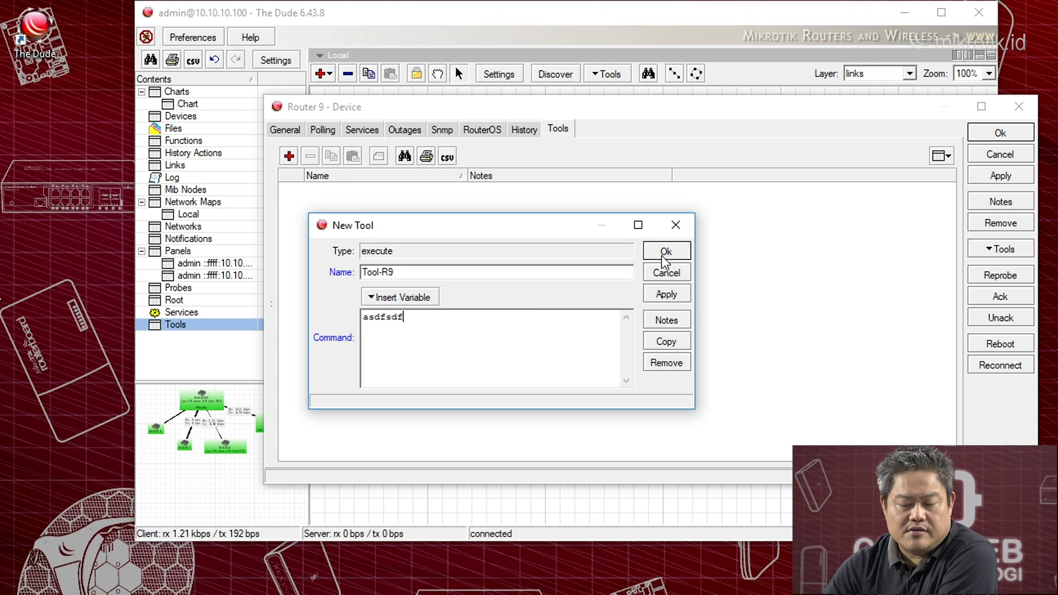
left_click(668, 250)
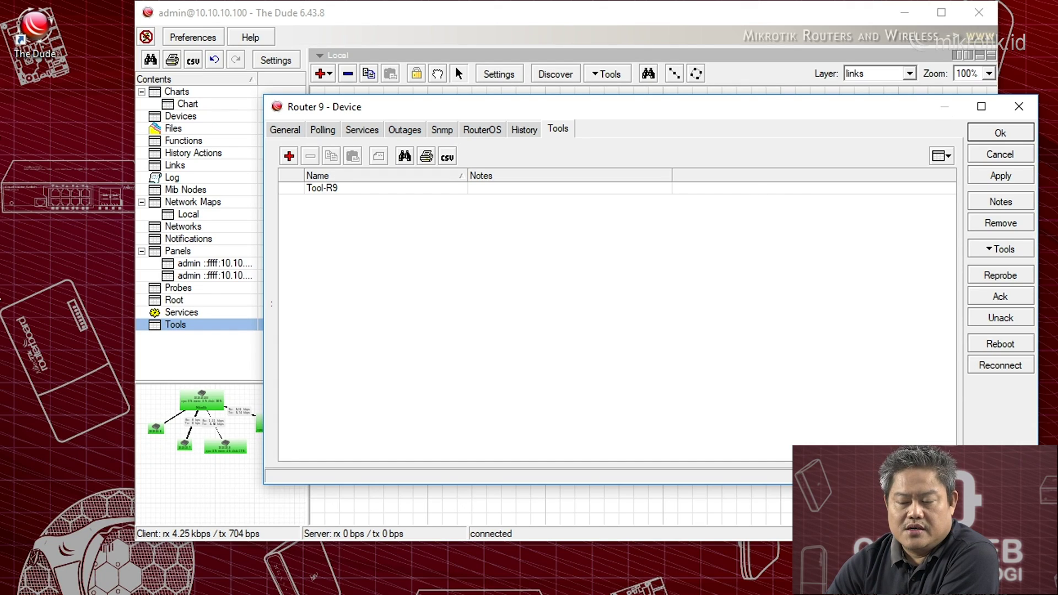
left_click(993, 134)
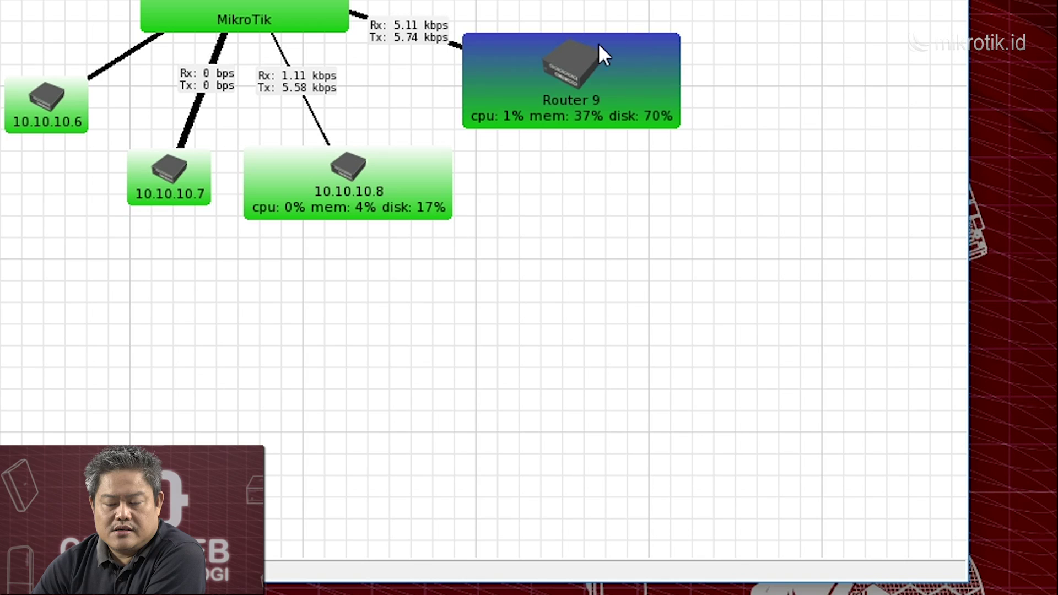
right_click(576, 73)
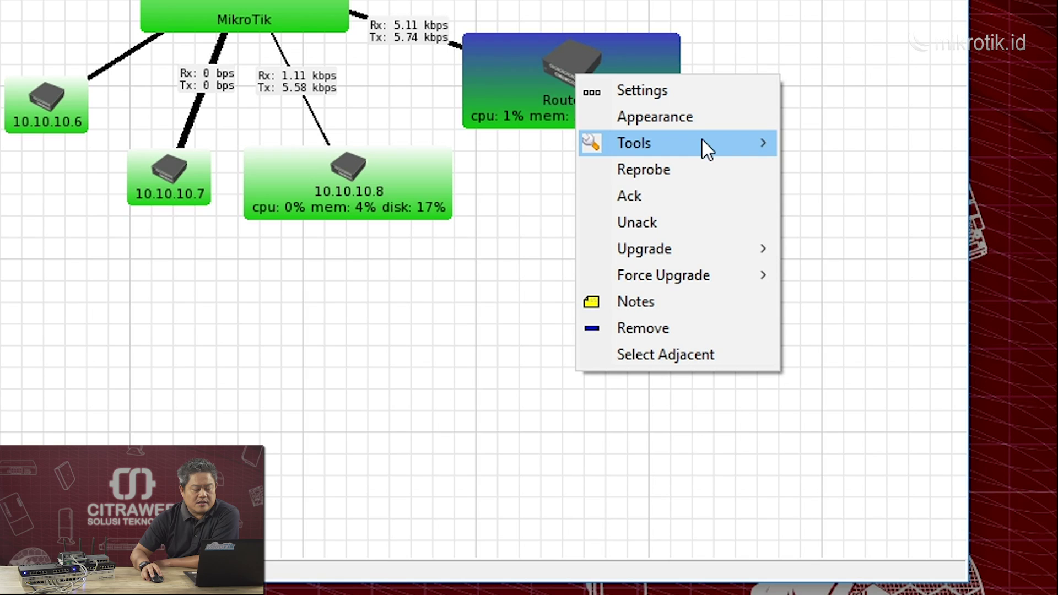
mouse_move(701, 142)
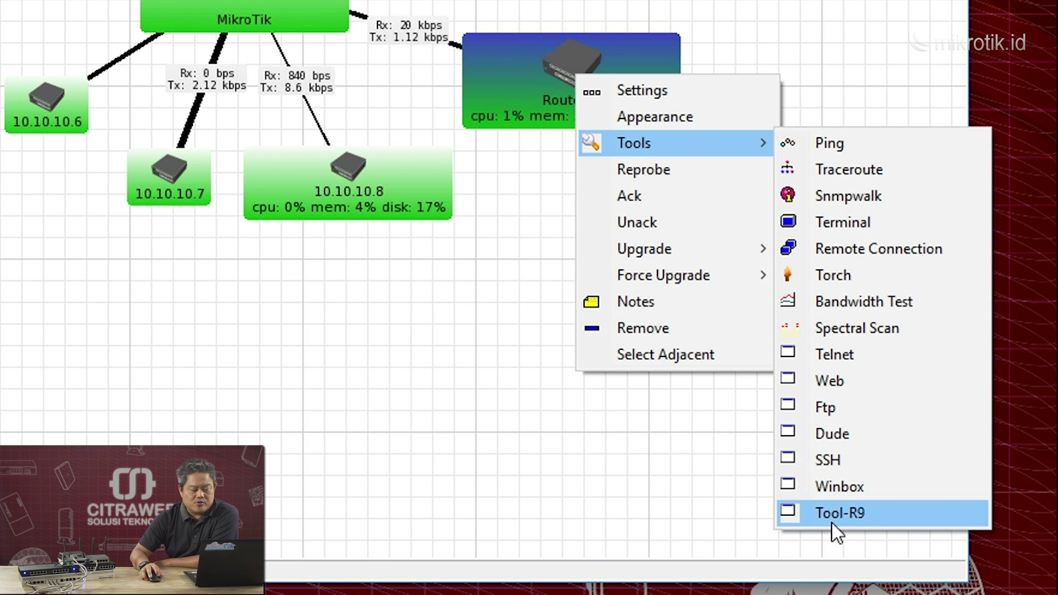
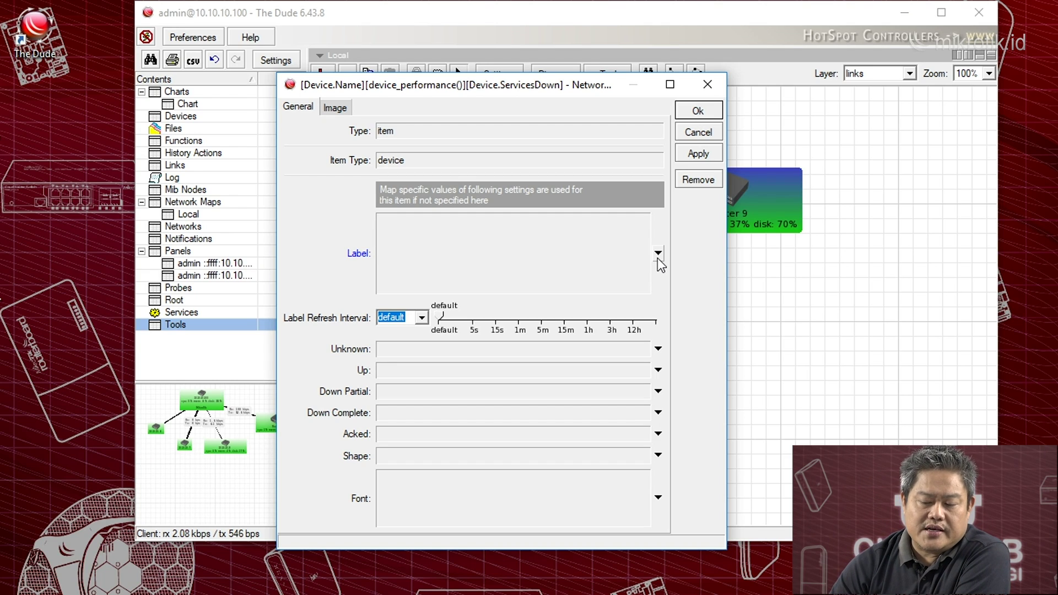
- Extend Router 9's map label by adding " - [Device.FirstAddress]" after [Device.Name], and save the appearance
left_click(658, 254)
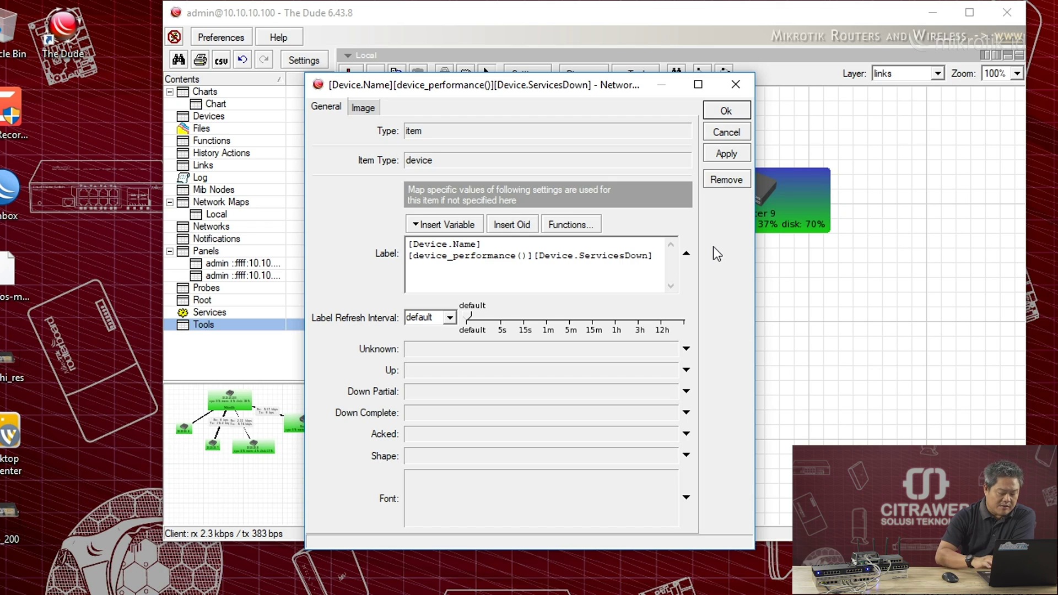
left_click(488, 244)
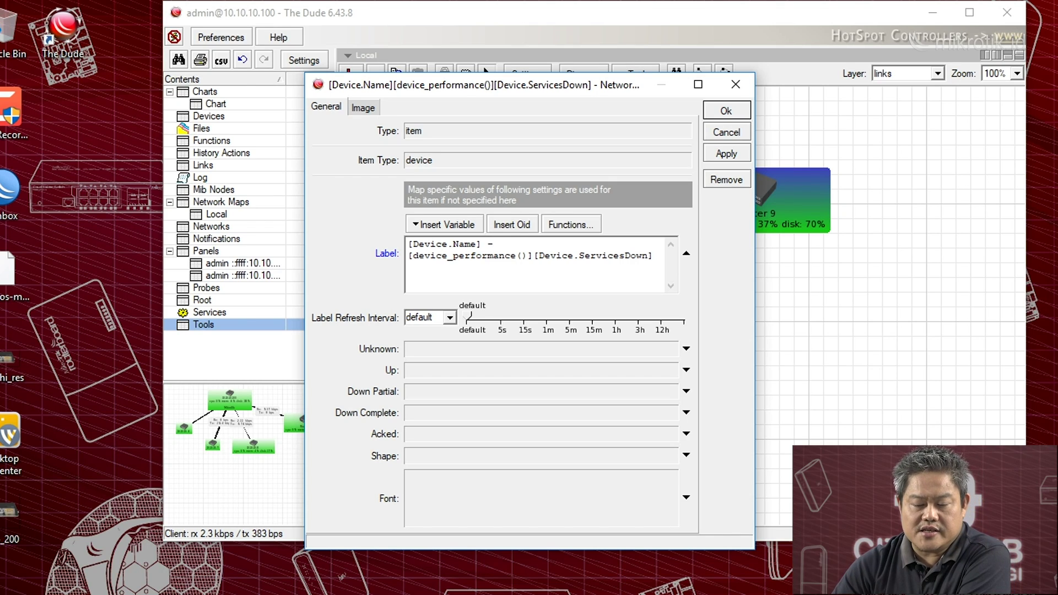
type("-")
left_click(473, 228)
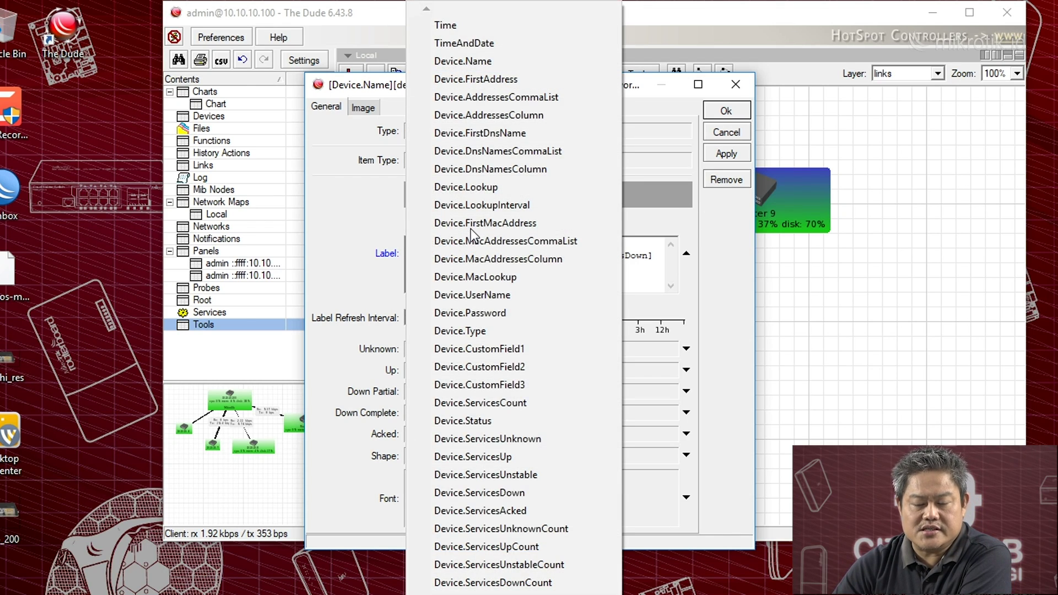
left_click(536, 77)
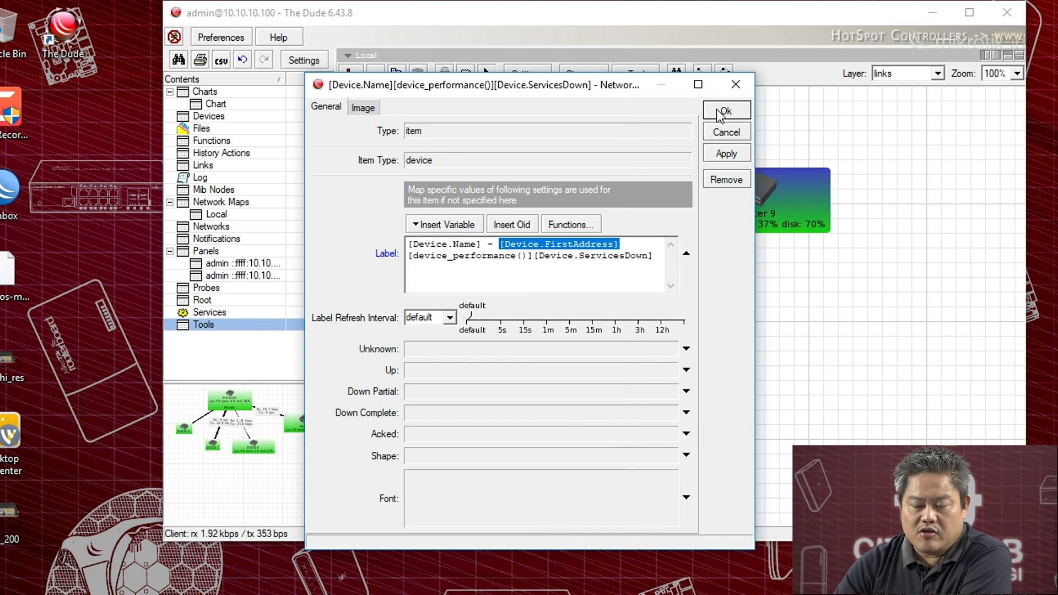
left_click(720, 153)
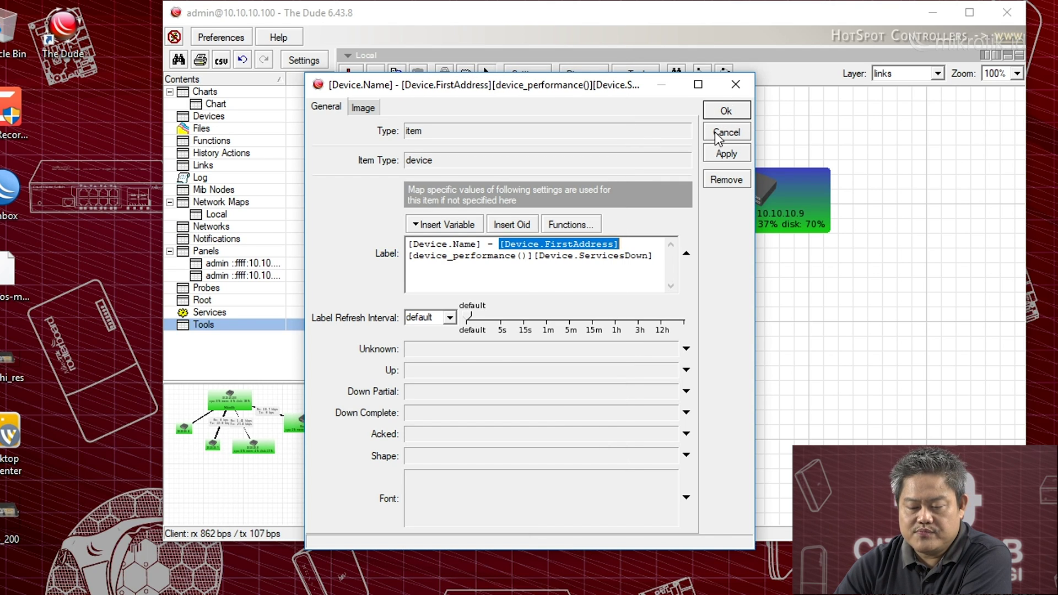
left_click(721, 112)
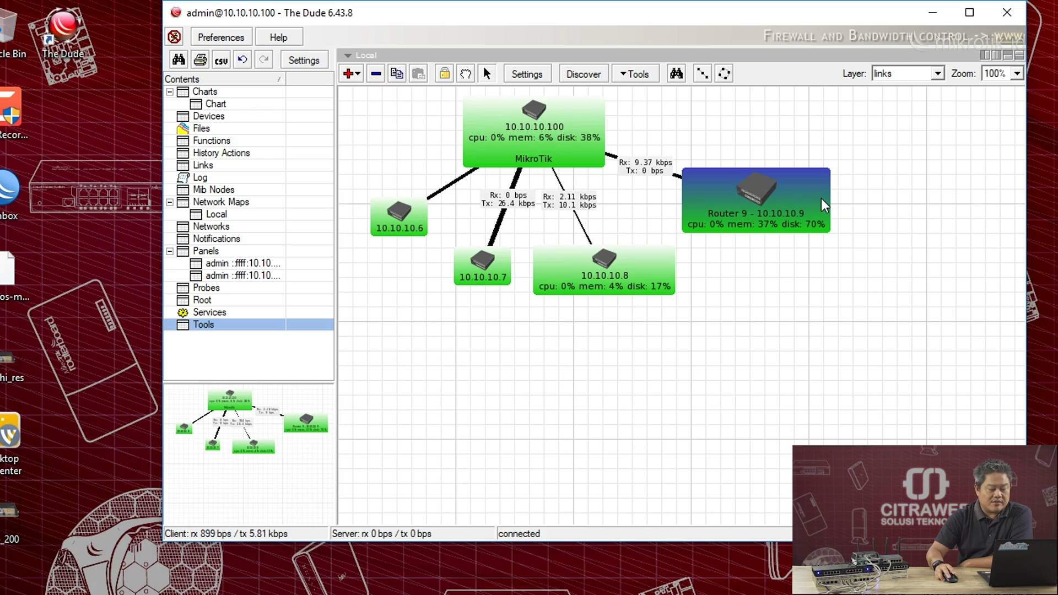
- Insert the [Device.Type] variable on its own line below the name and address in Router 9's map label
right_click(823, 206)
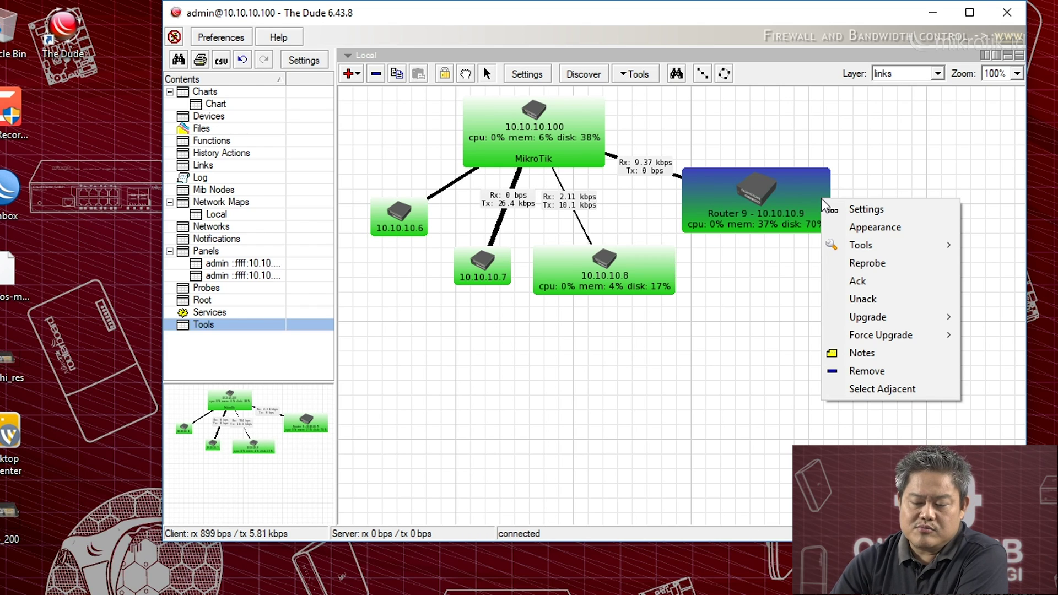
left_click(877, 226)
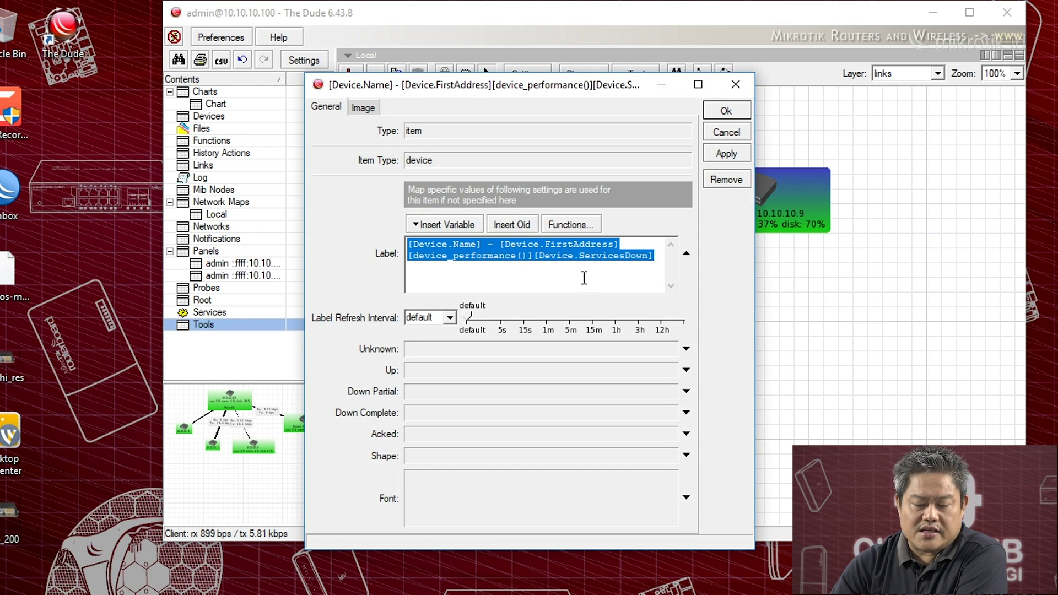
left_click(438, 226)
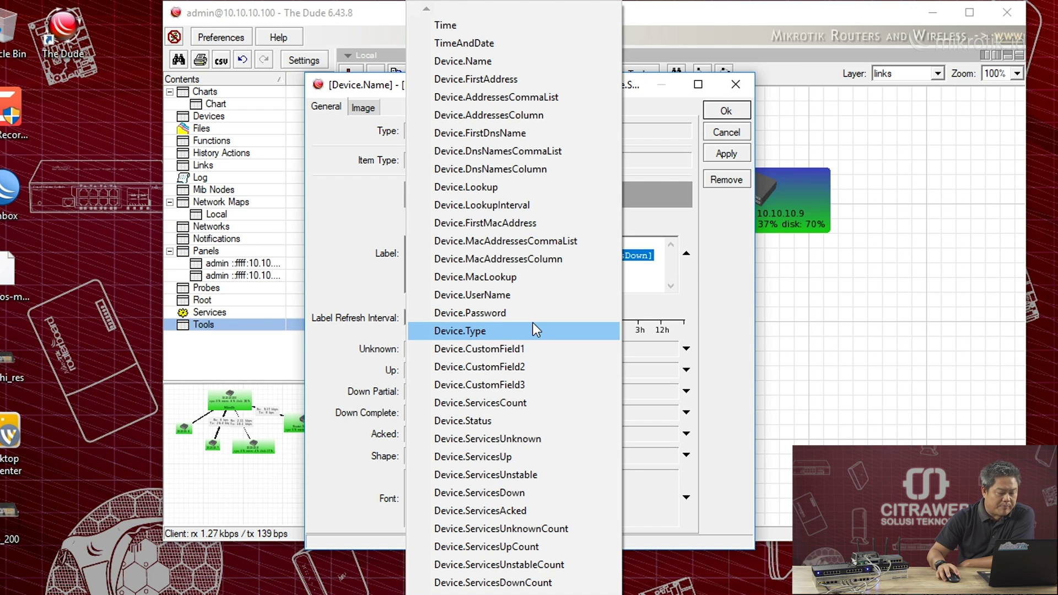
left_click(658, 251)
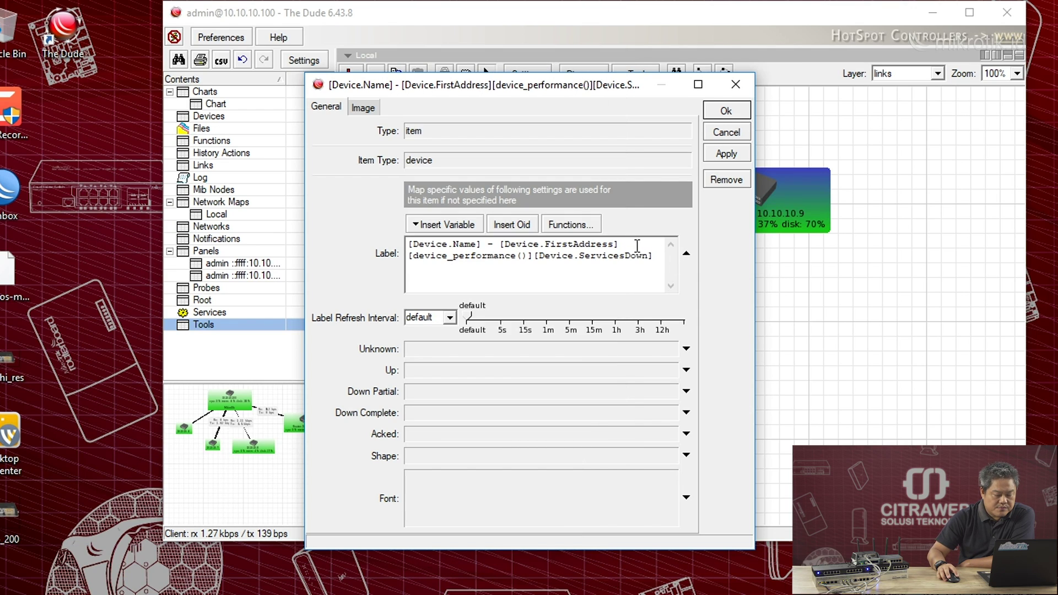
left_click(641, 241)
key("Return")
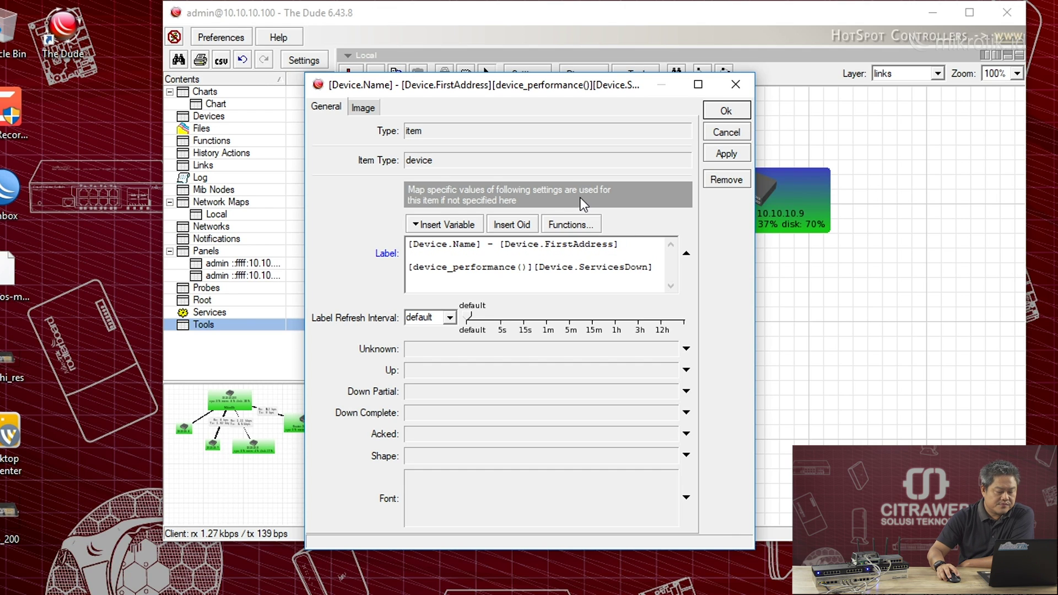
left_click(463, 230)
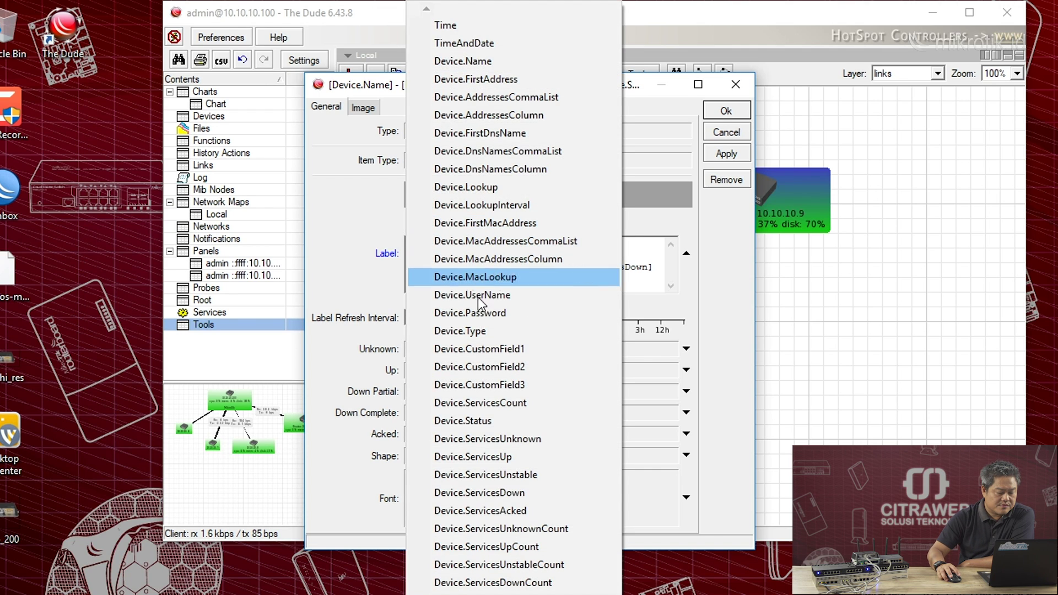
left_click(478, 333)
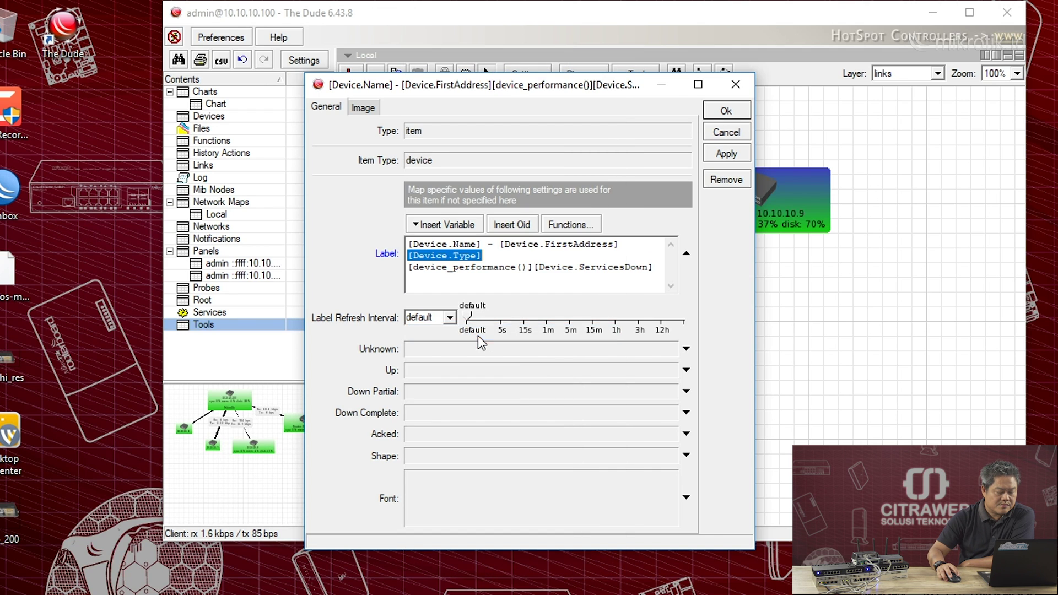
left_click(710, 109)
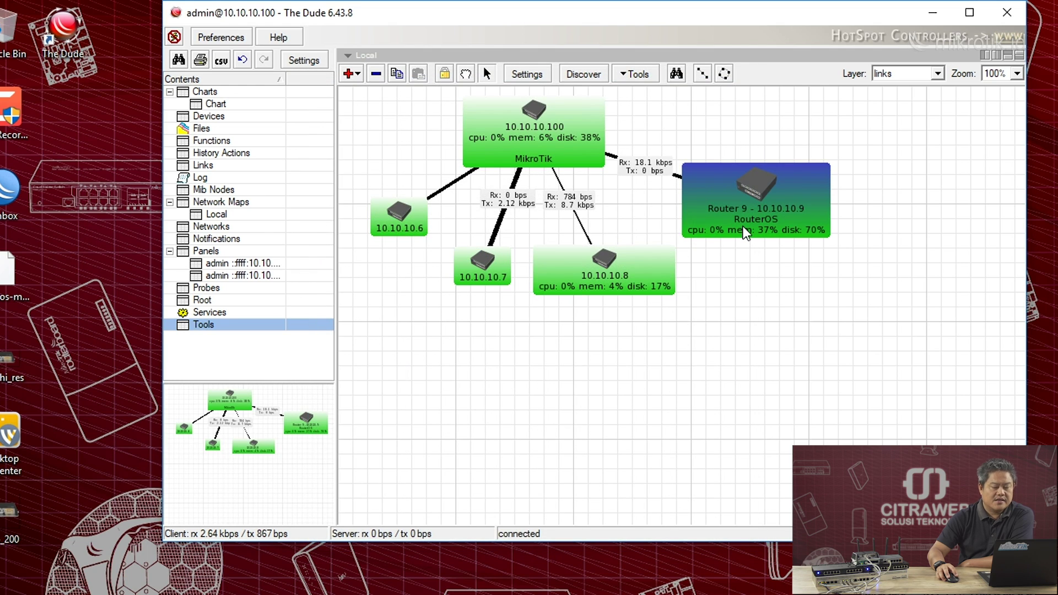
mouse_move(743, 229)
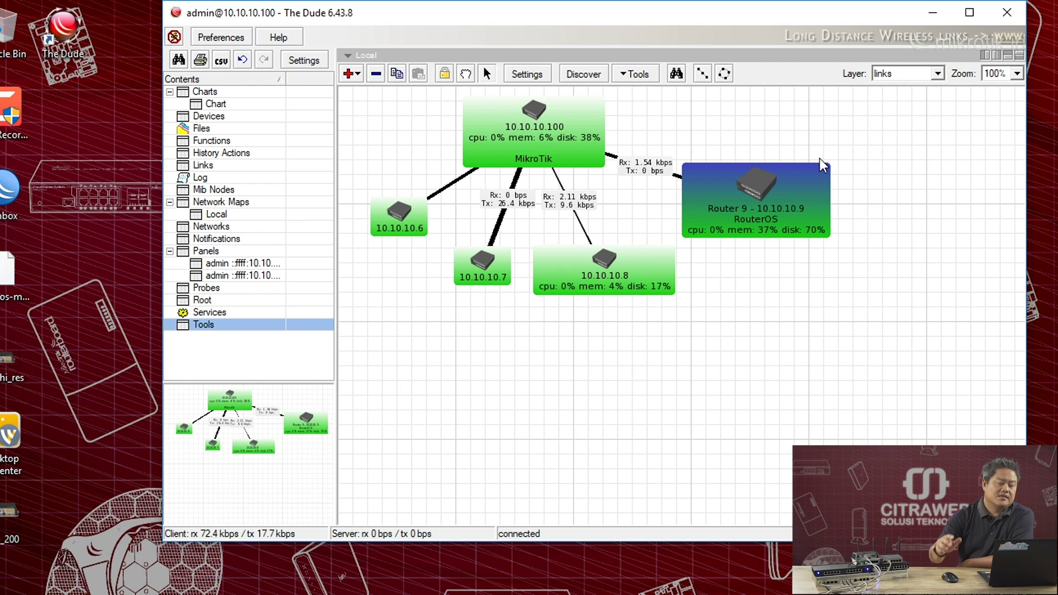
- Override Router 9's Unknown colour with the default grey and set its Up colour to turquoise (RGB 23, 202, 193)
right_click(816, 167)
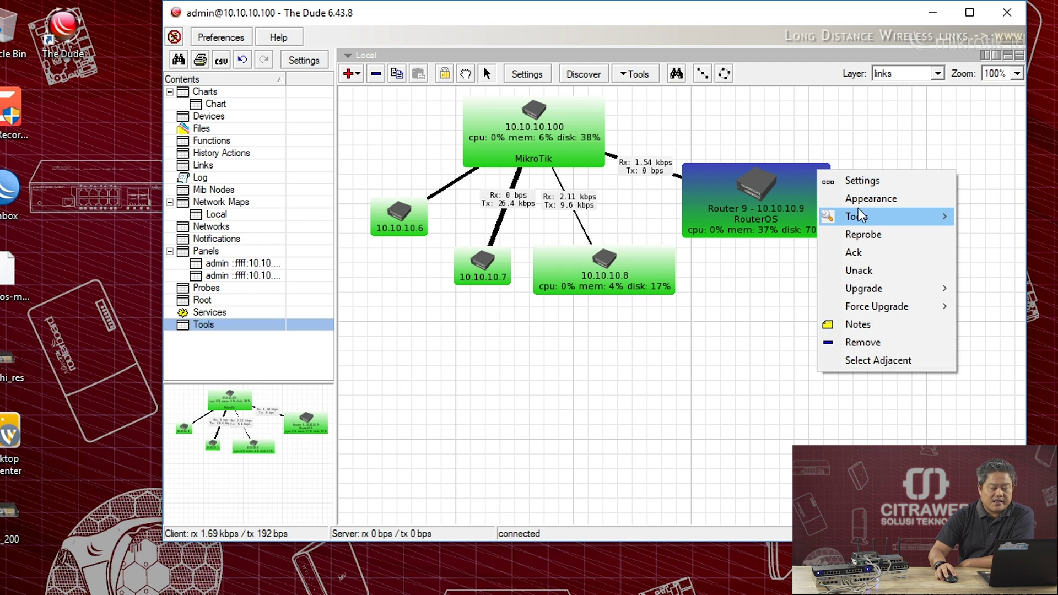
left_click(861, 199)
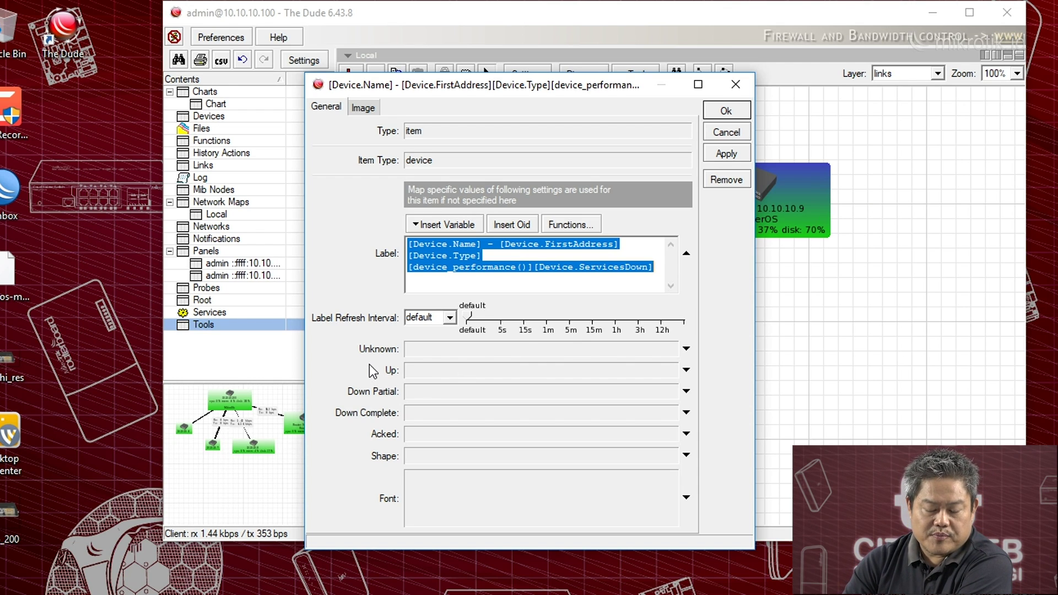
left_click(427, 350)
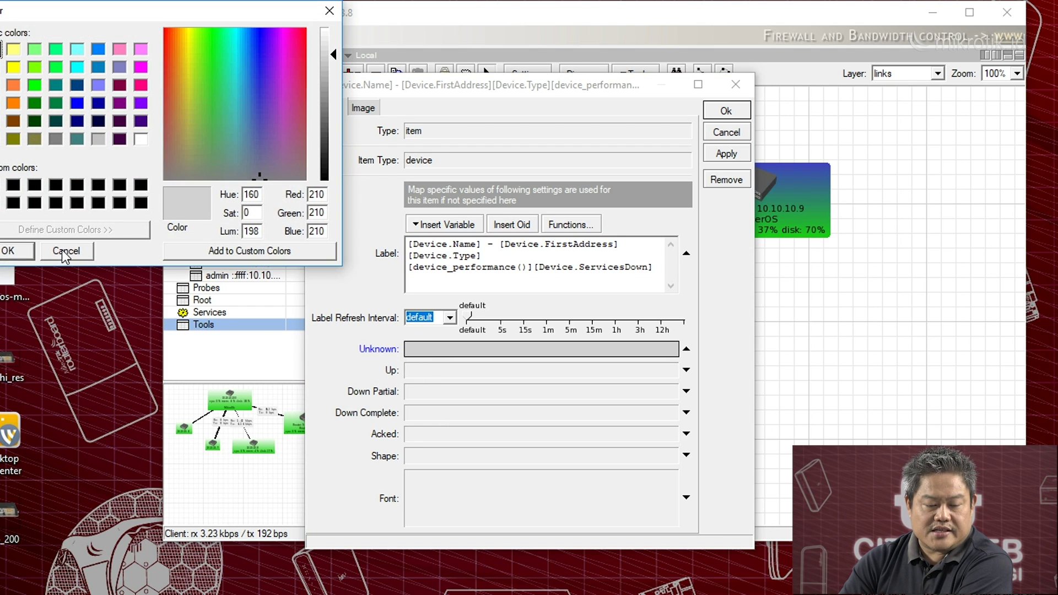
left_click(65, 253)
left_click(420, 373)
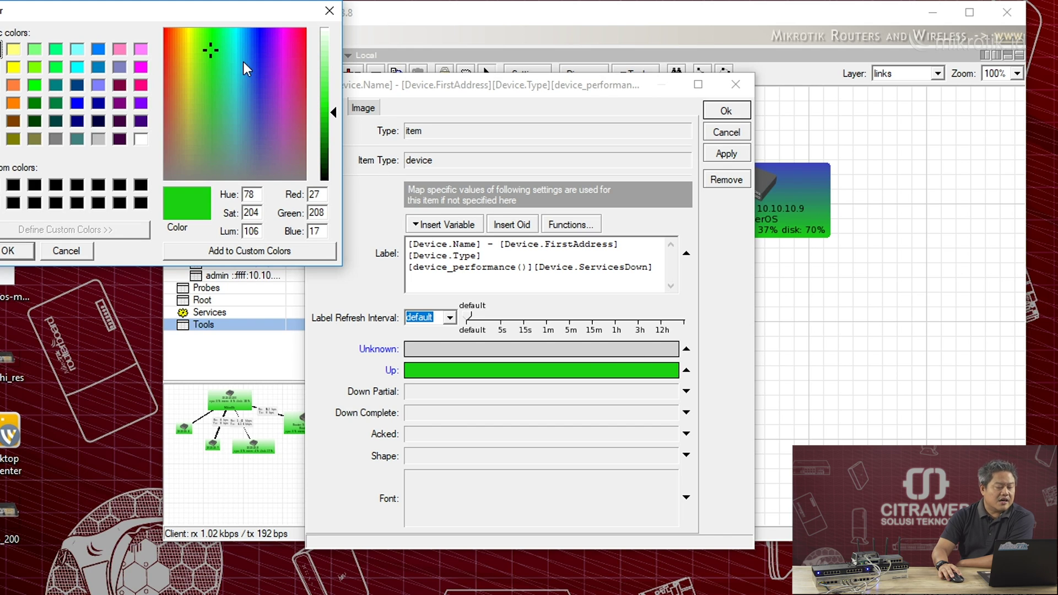
left_click(235, 59)
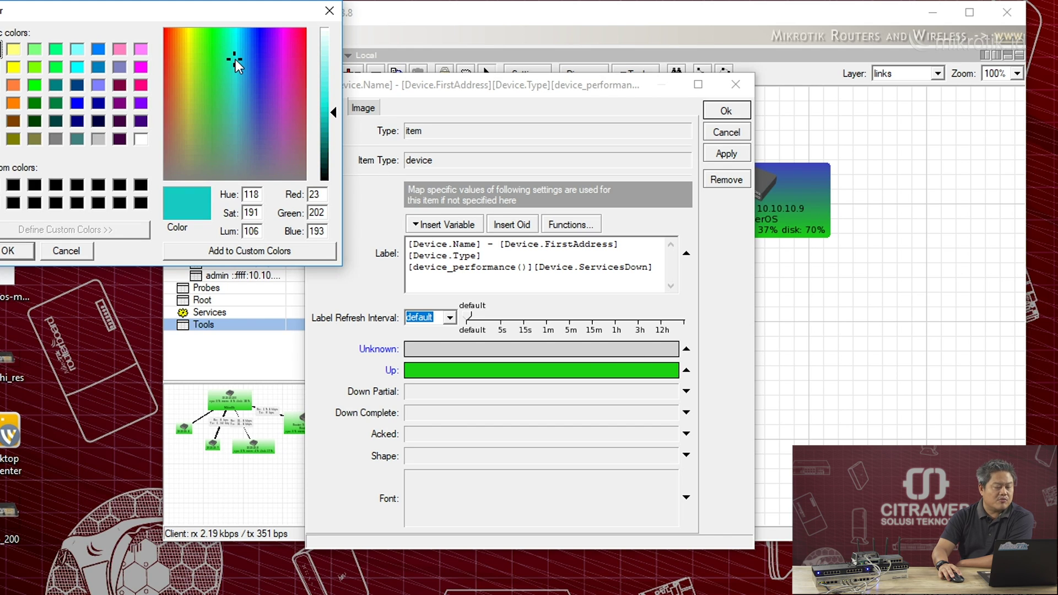
left_click(19, 251)
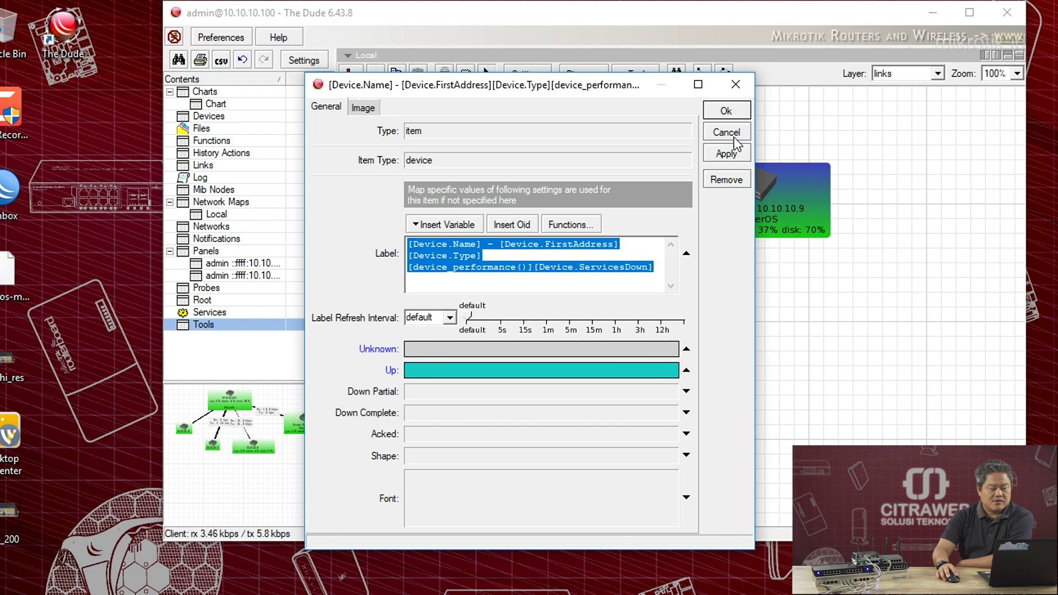
left_click(727, 155)
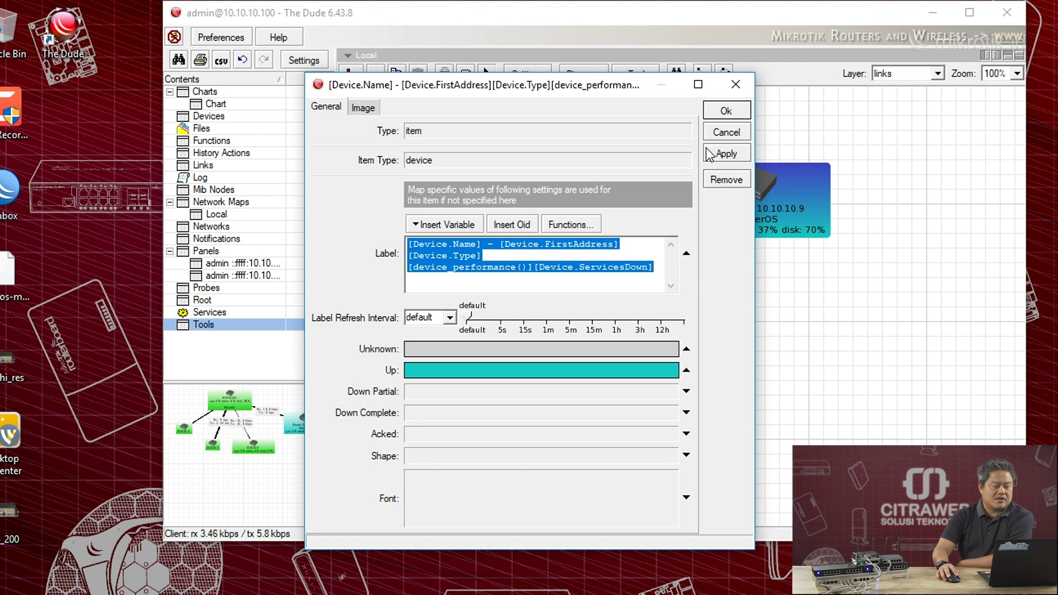
- Override Router 9's Down Partial colour with the default orange, change its map image to file_server.svg, and apply the appearance
left_click(675, 393)
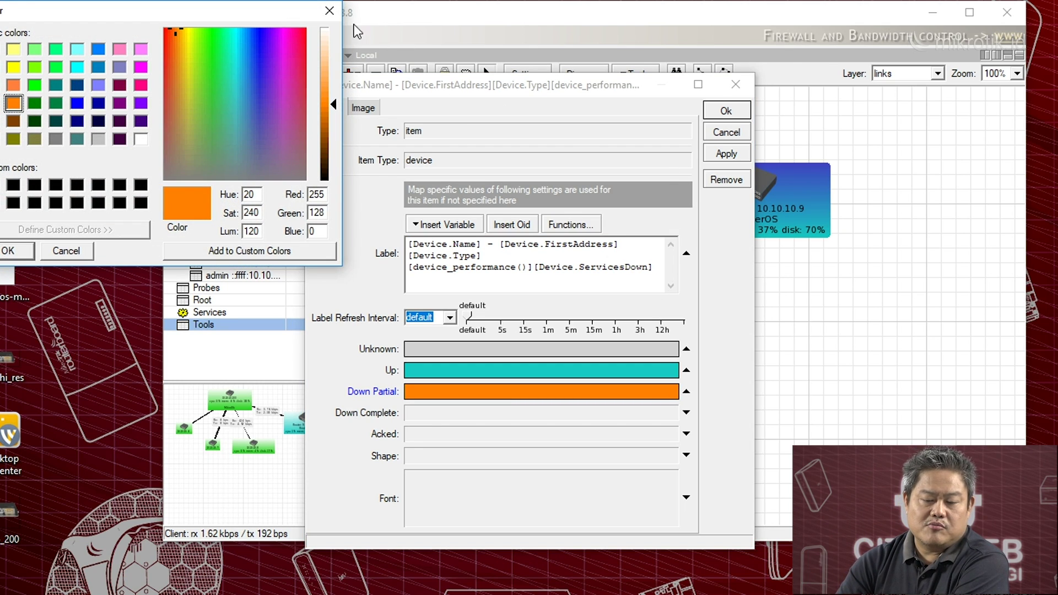
left_click(329, 10)
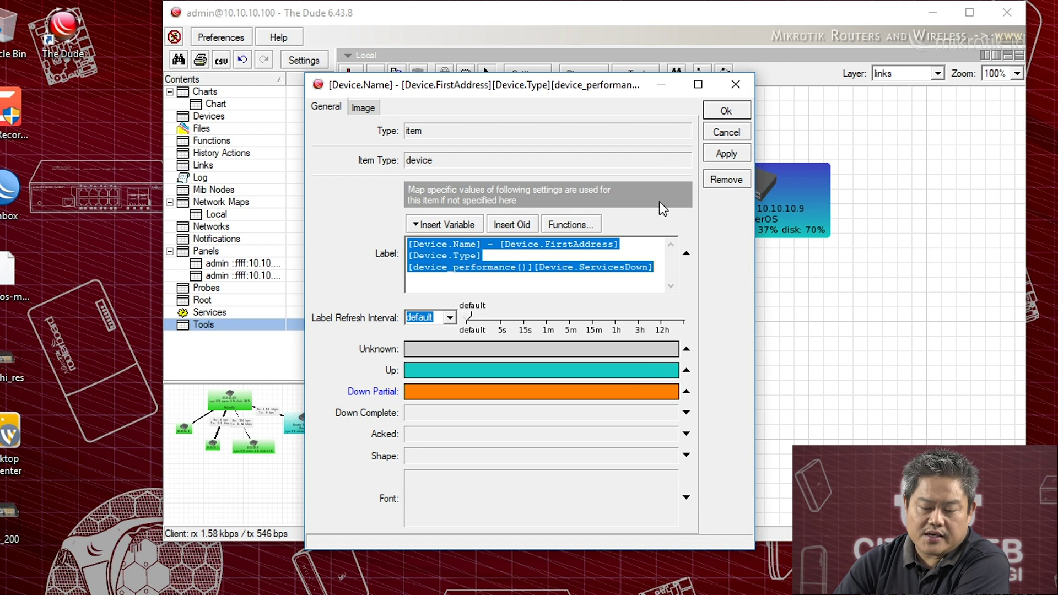
left_click(364, 109)
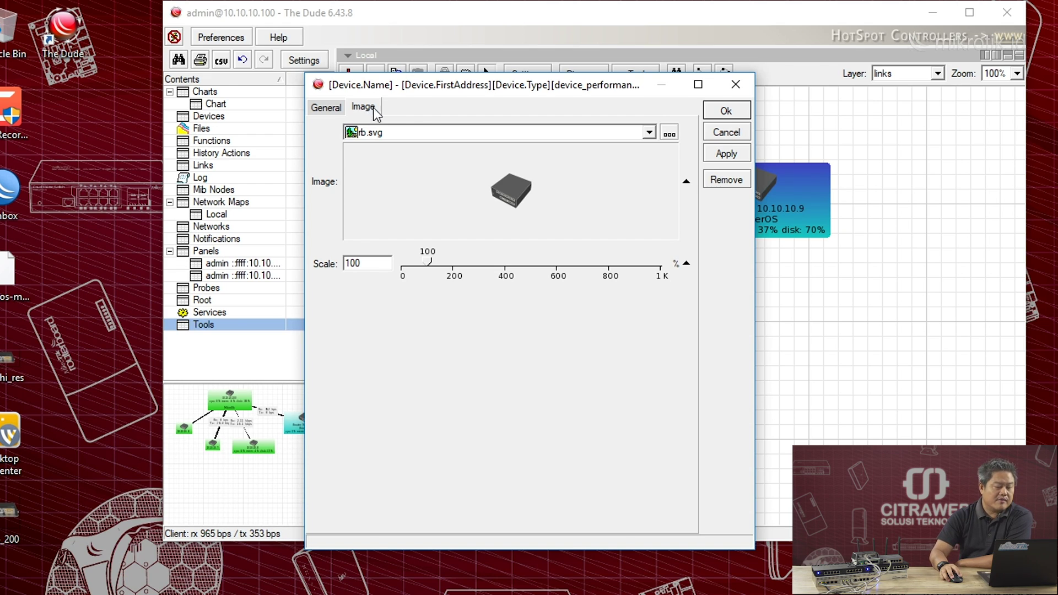
left_click(650, 132)
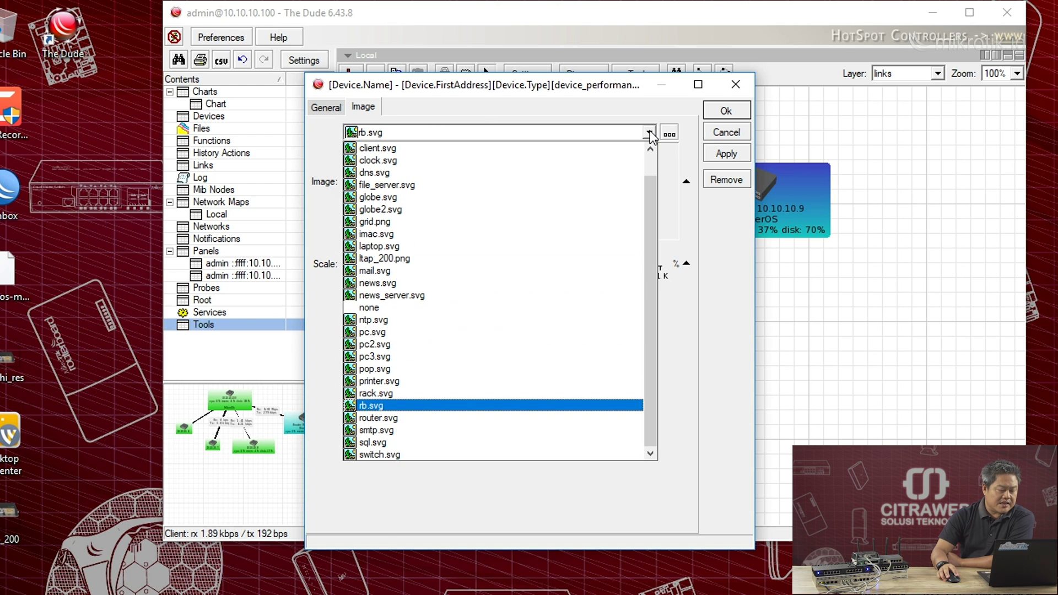
left_click(484, 188)
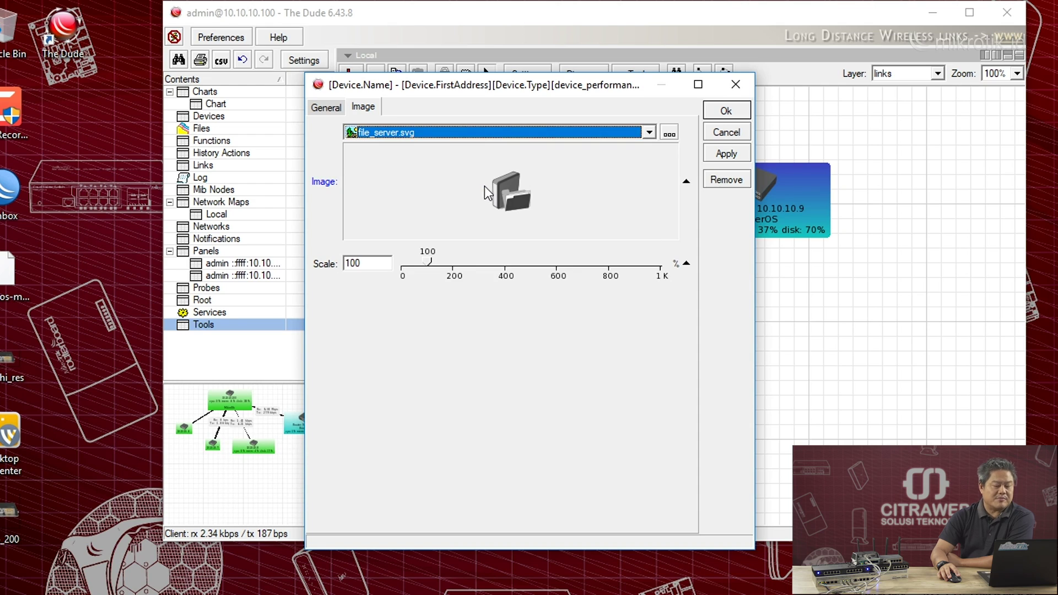
left_click(723, 157)
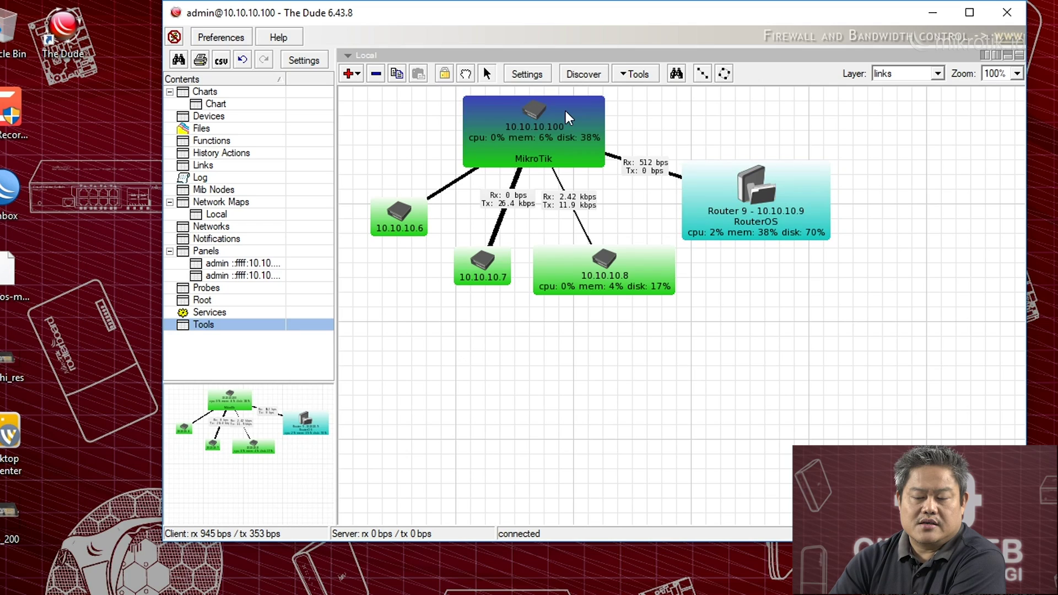
- Launch WinBox for the 10.10.10.100 device from the map and connect to it as admin
right_click(566, 110)
mouse_move(655, 152)
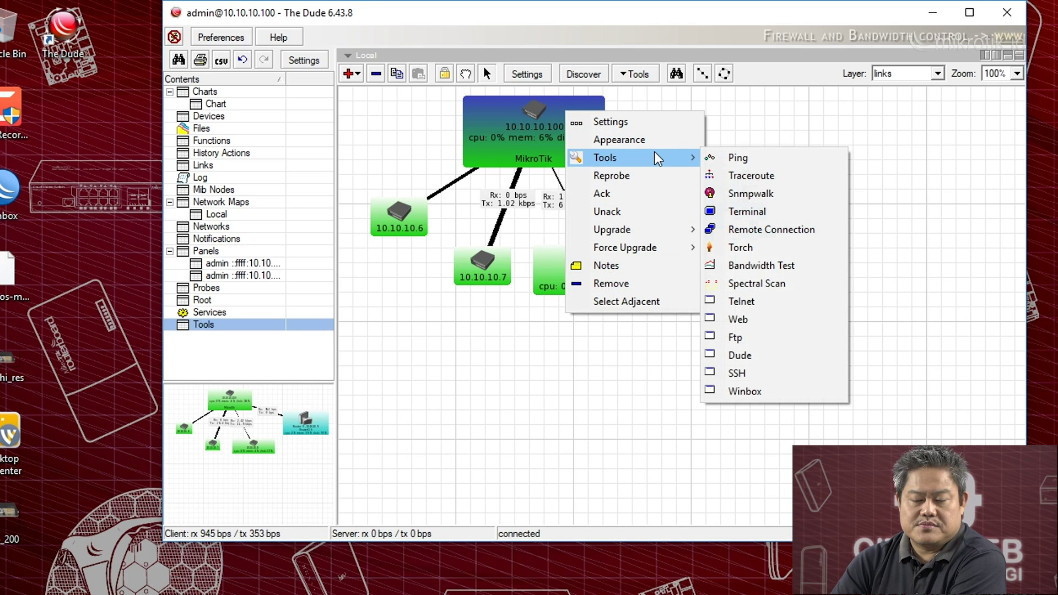
left_click(784, 391)
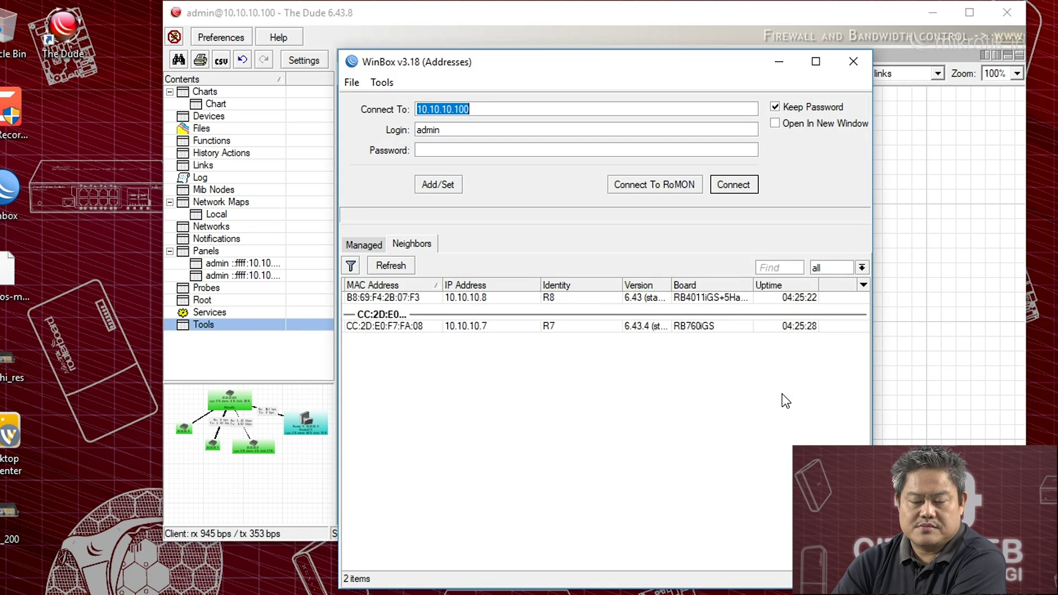
left_click(748, 183)
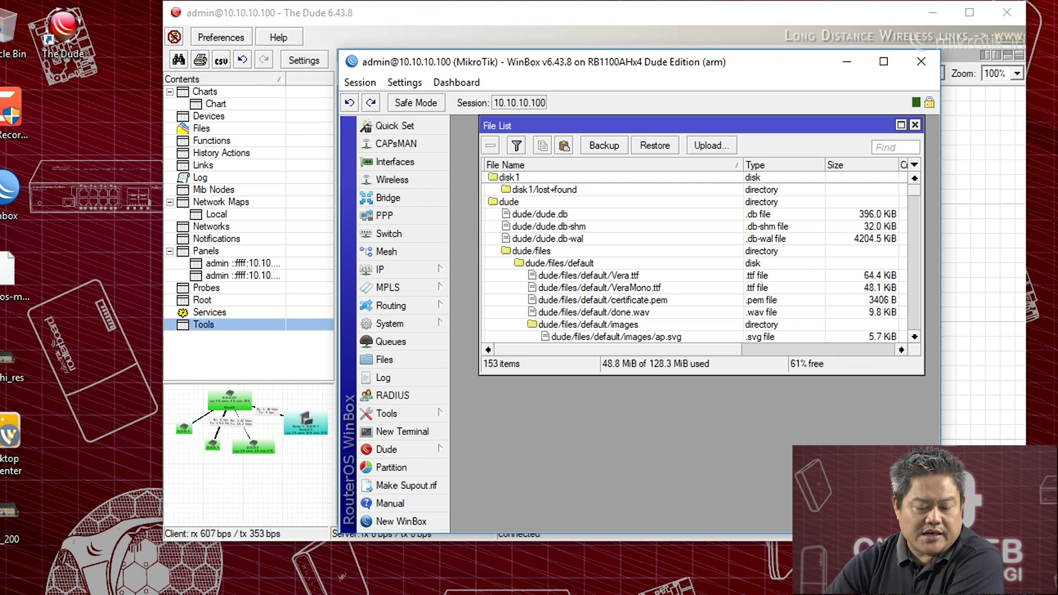
- Upload the ltap_200 PNG from the Desktop folder into the router's dude/files directory
key("alt+Tab")
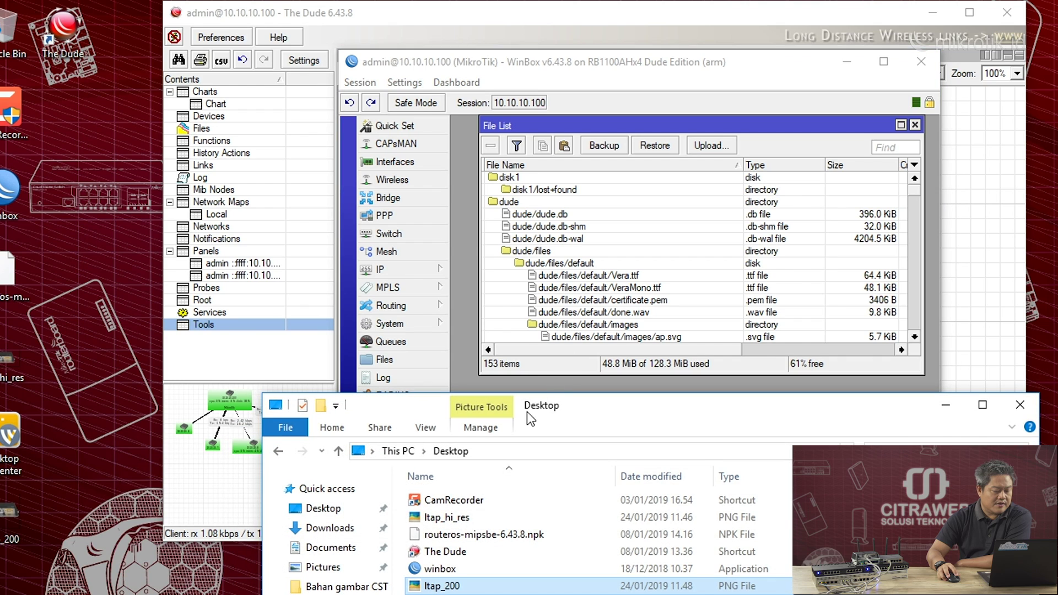
left_click(322, 510)
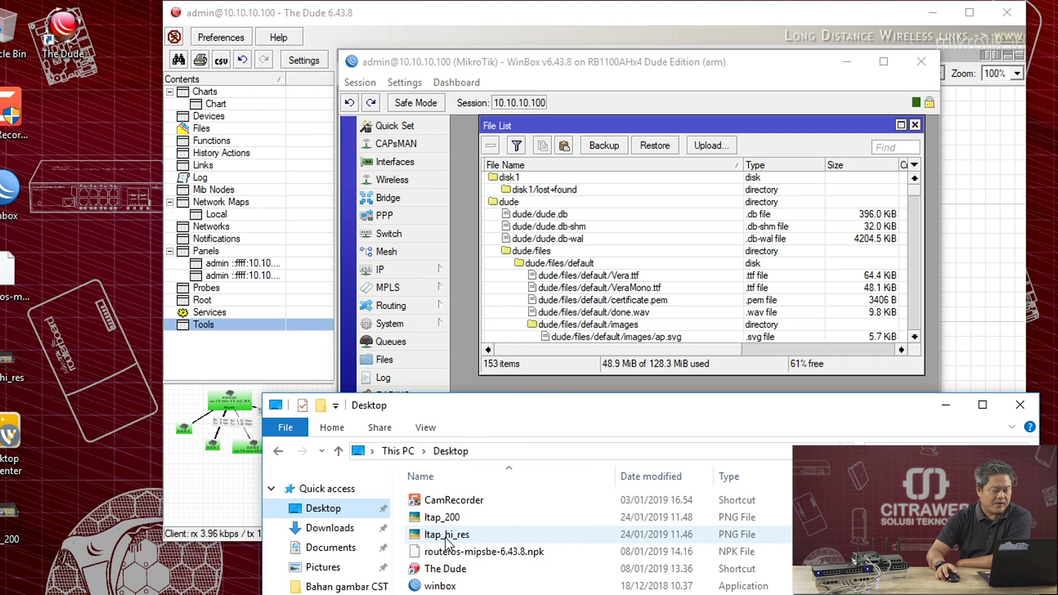
mouse_move(445, 537)
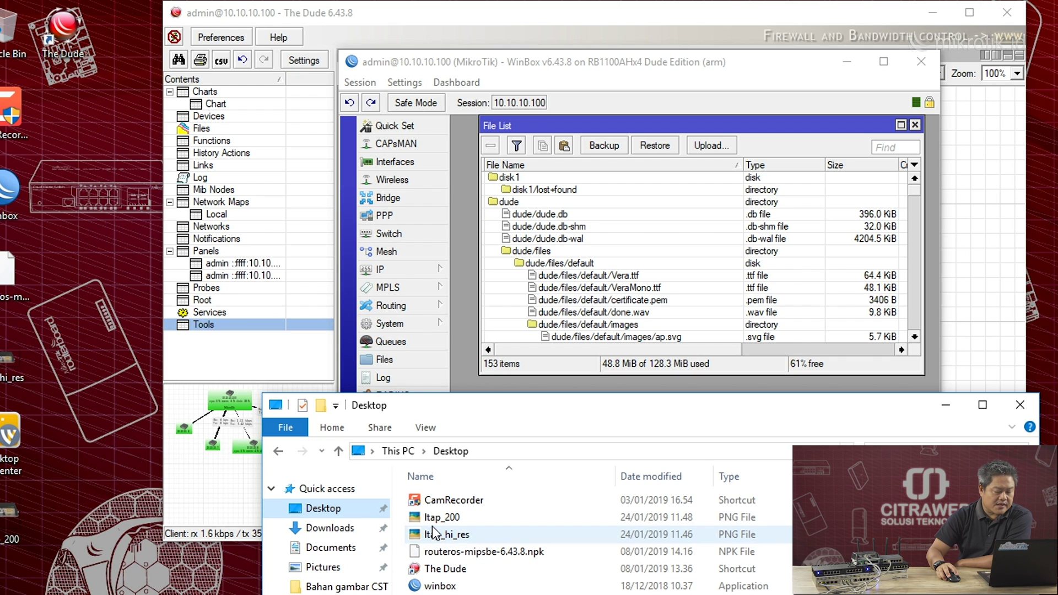
left_click_drag(433, 522, 531, 254)
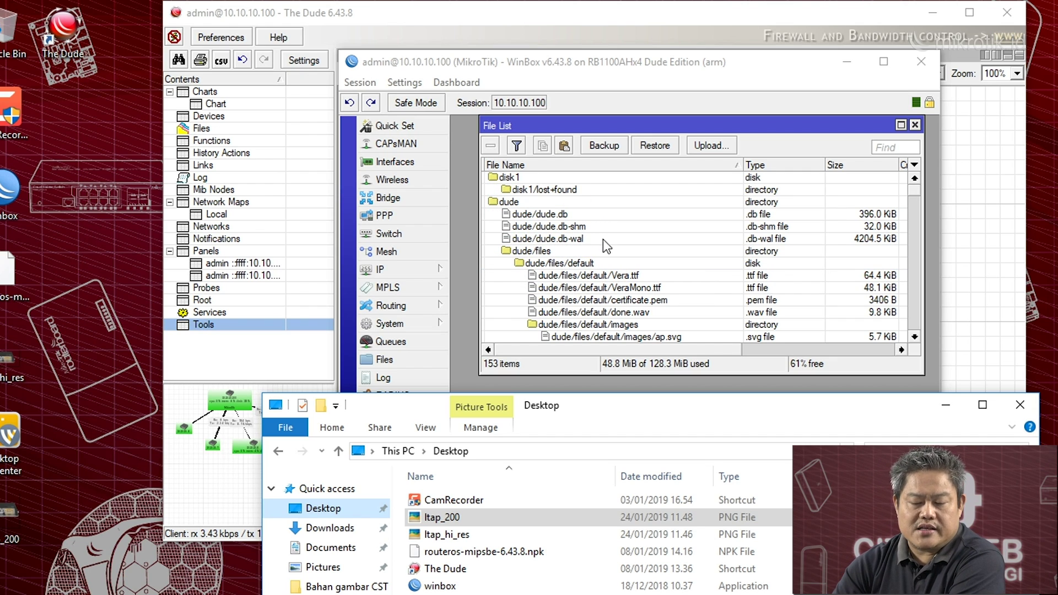
- Check for ltap_200.png under dude/files in the router's file list, and close WinBox
scroll(608, 264, "down", 1)
scroll(608, 264, "down", 10)
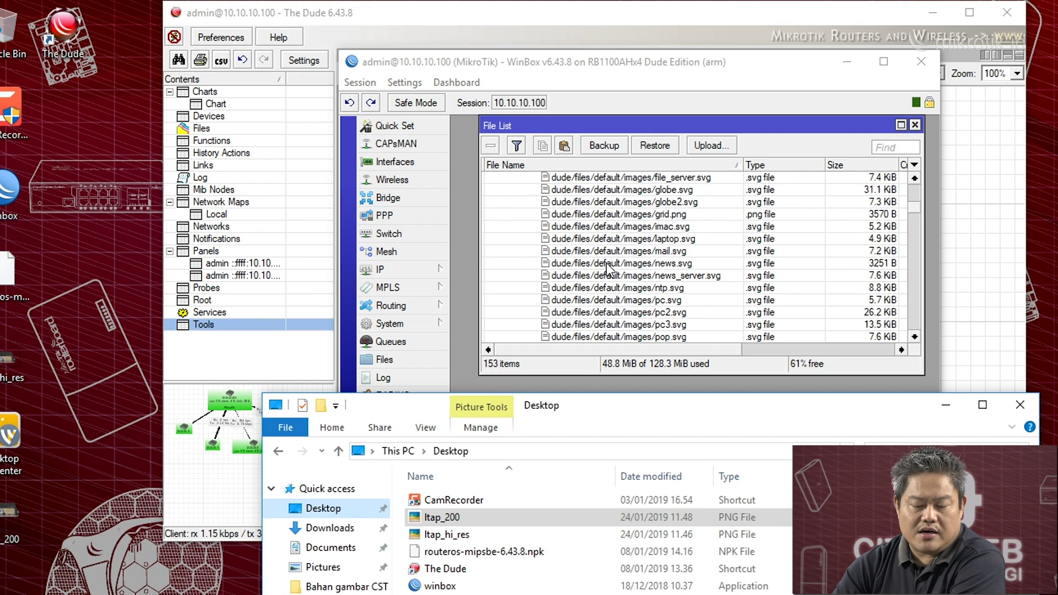
left_click_drag(913, 214, 930, 324)
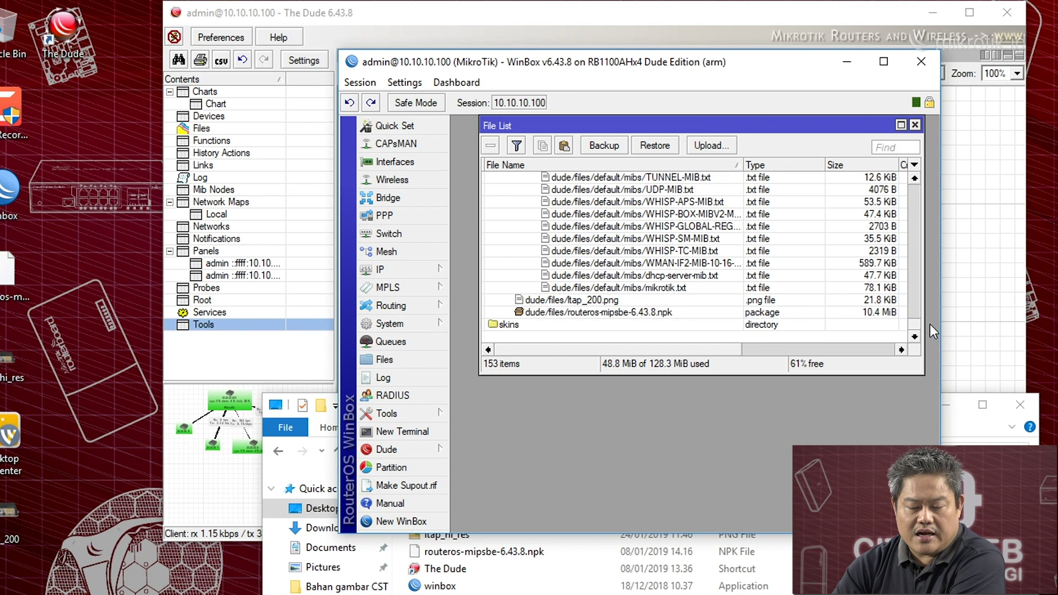
left_click(601, 301)
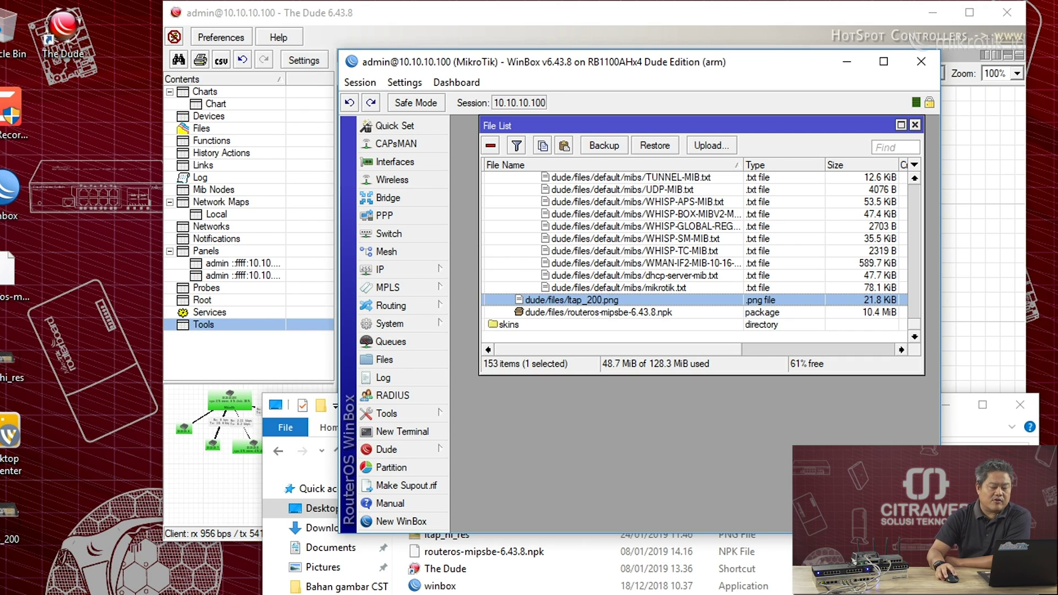
left_click(932, 64)
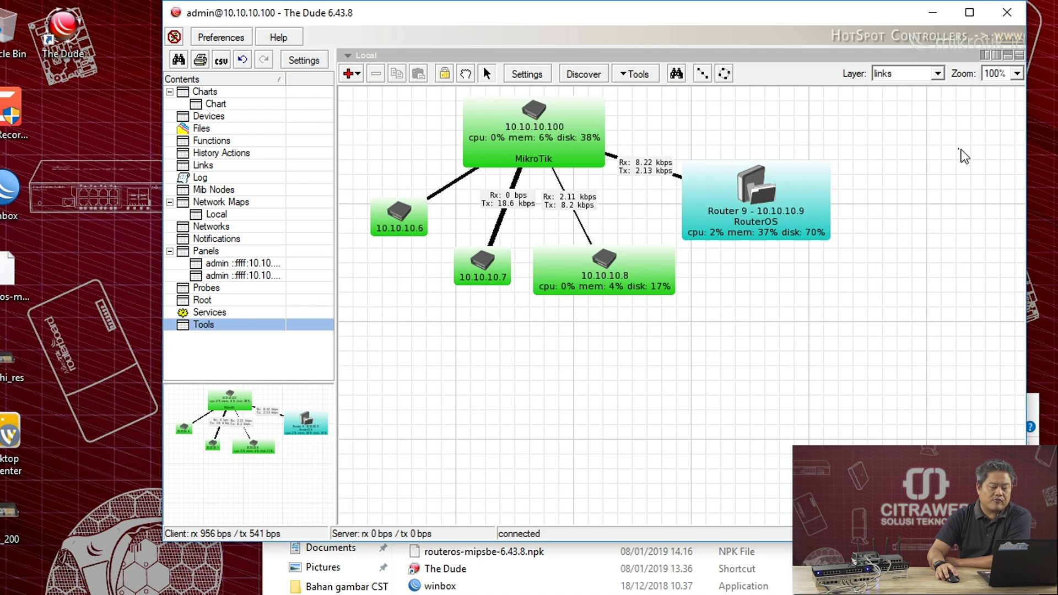
- Set Router 9's map image to ltap_200.png at 39% scale and save the appearance
right_click(757, 197)
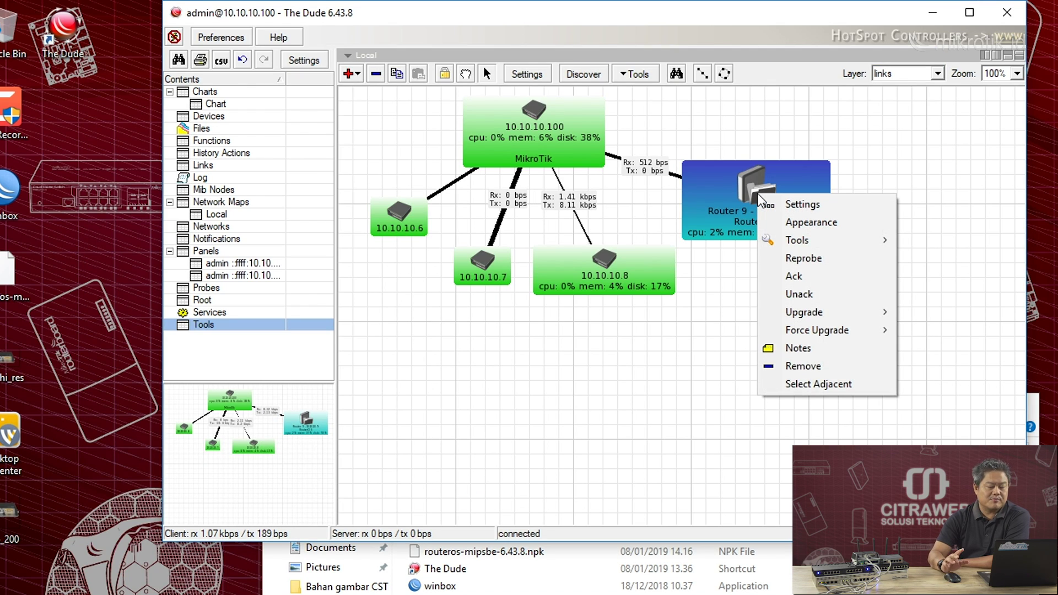
left_click(821, 220)
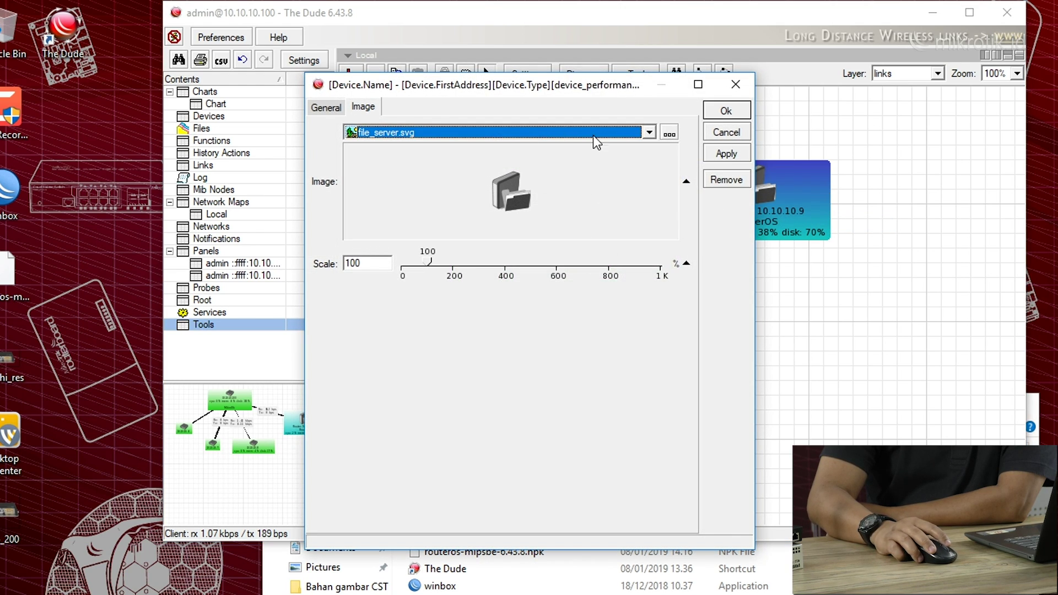
left_click(650, 133)
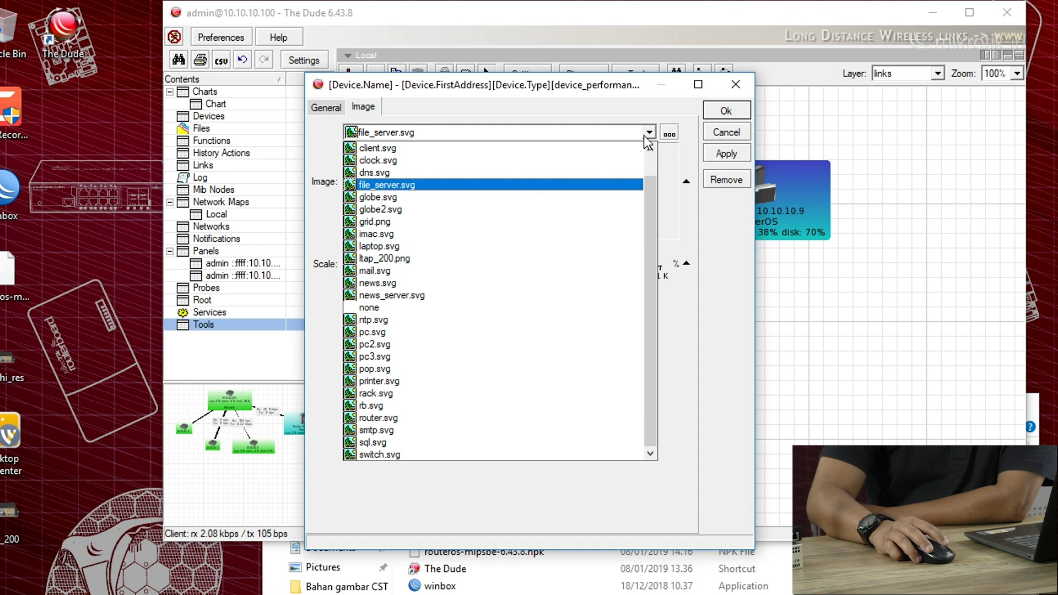
left_click(463, 263)
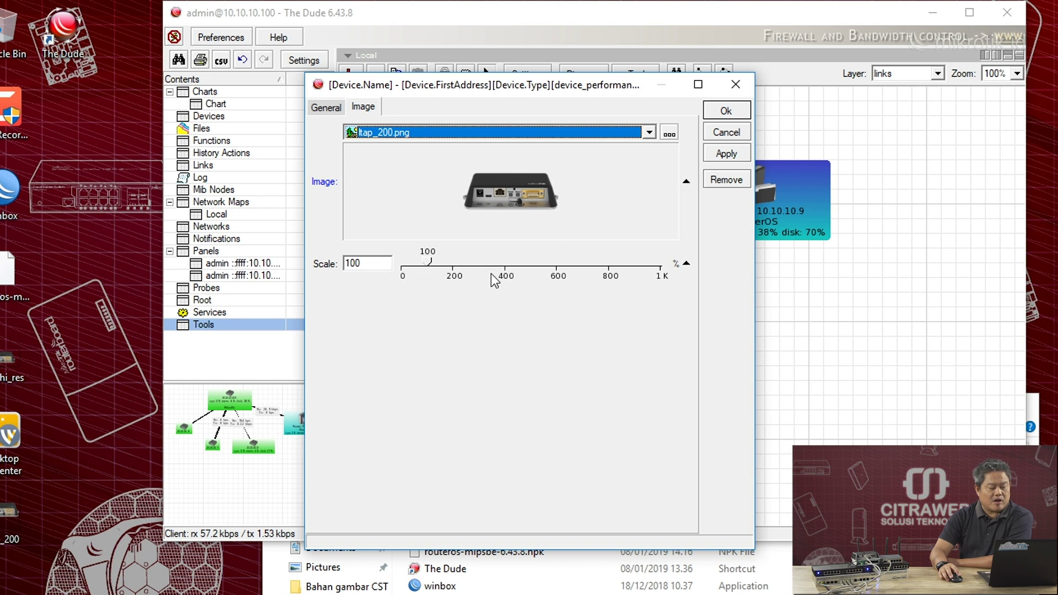
left_click(426, 265)
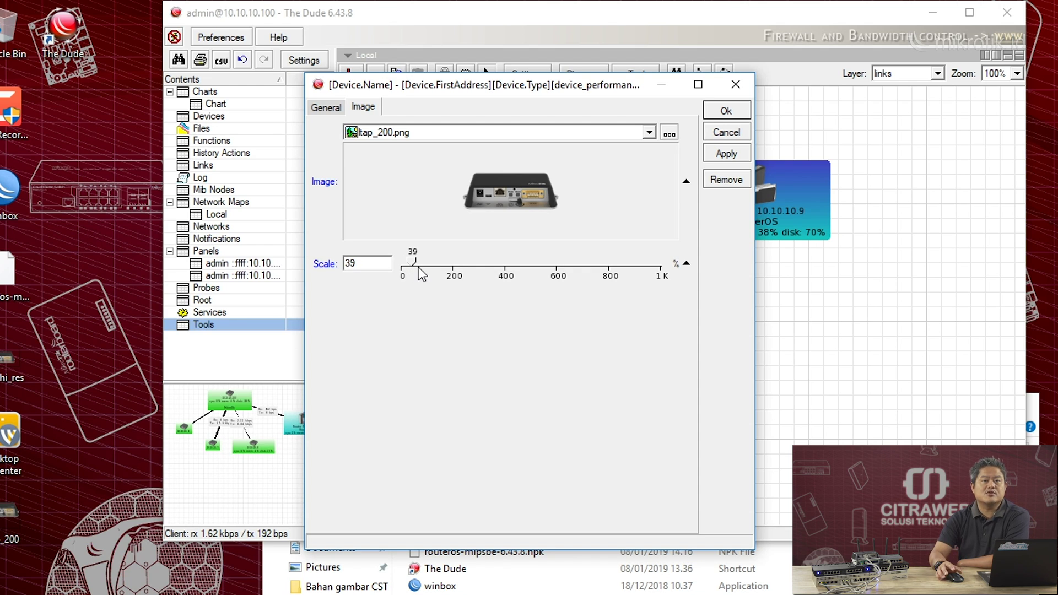
left_click(742, 154)
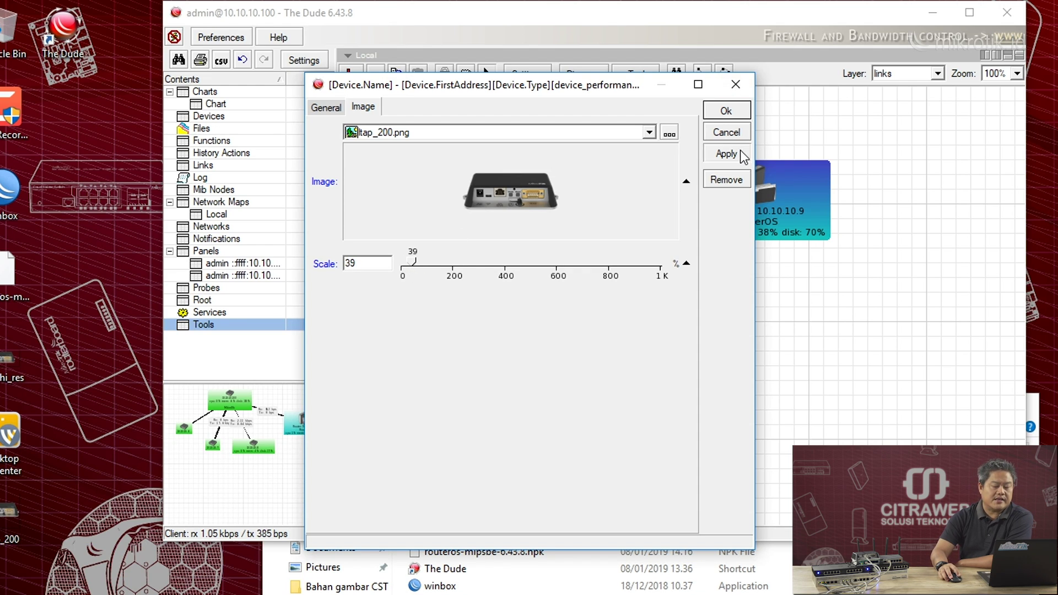
left_click(732, 110)
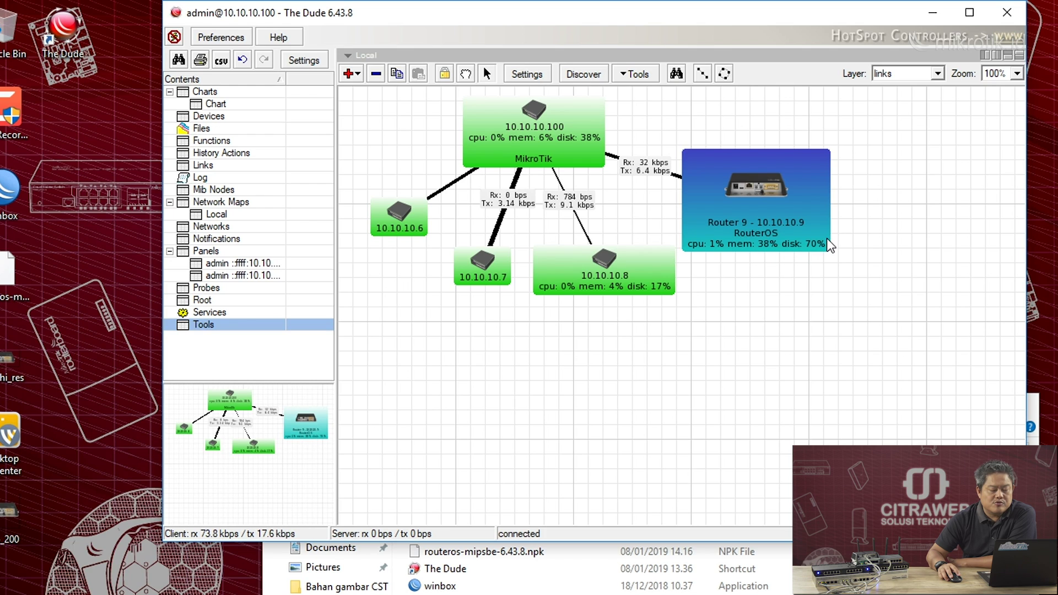
- Reopen Router 9's appearance and look through the list of functions available for its label
right_click(825, 207)
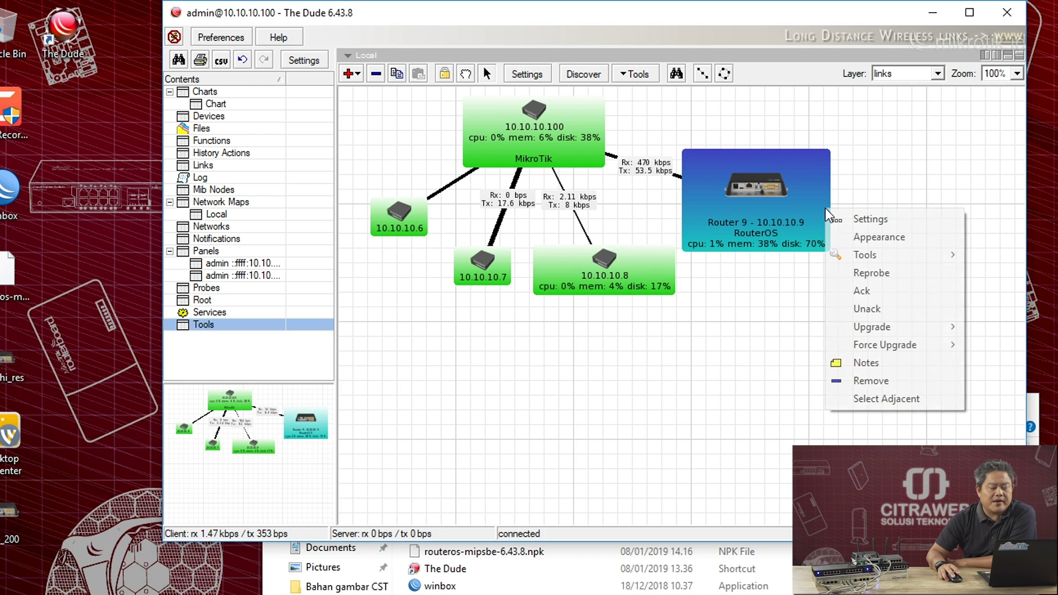
left_click(889, 240)
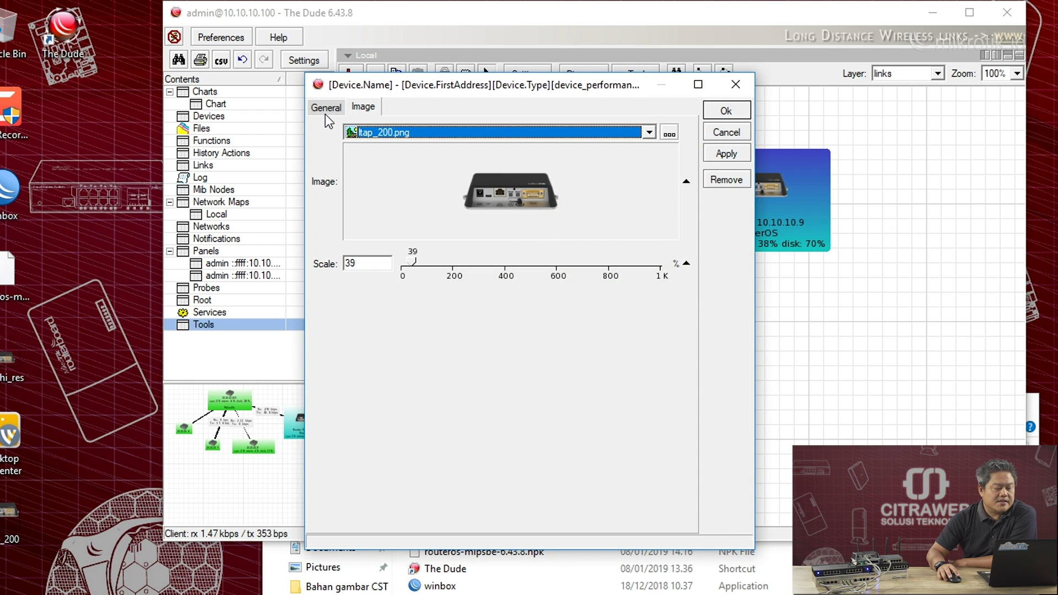
left_click(322, 109)
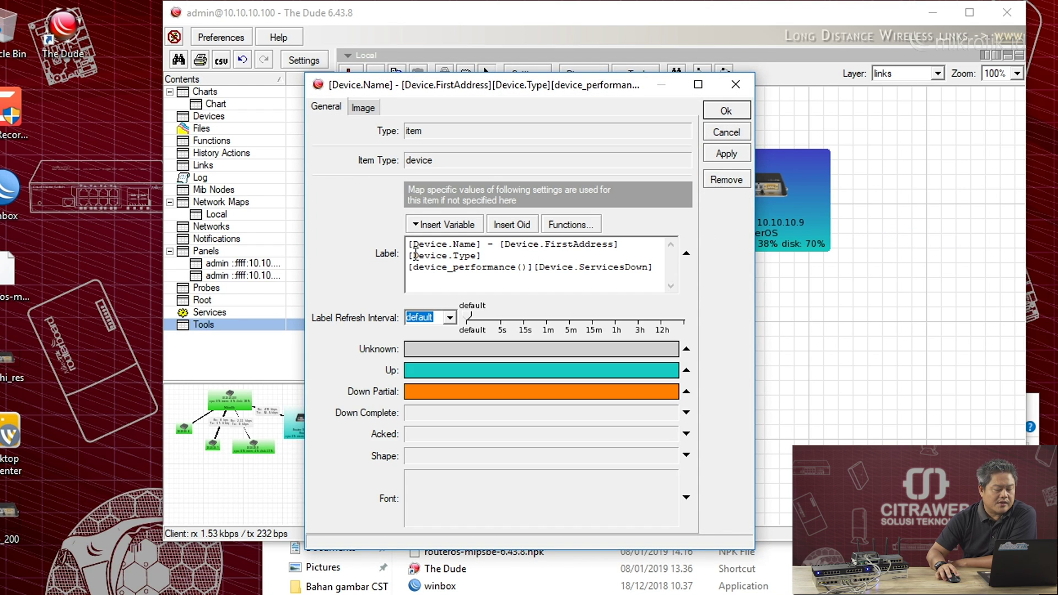
left_click_drag(408, 268, 676, 276)
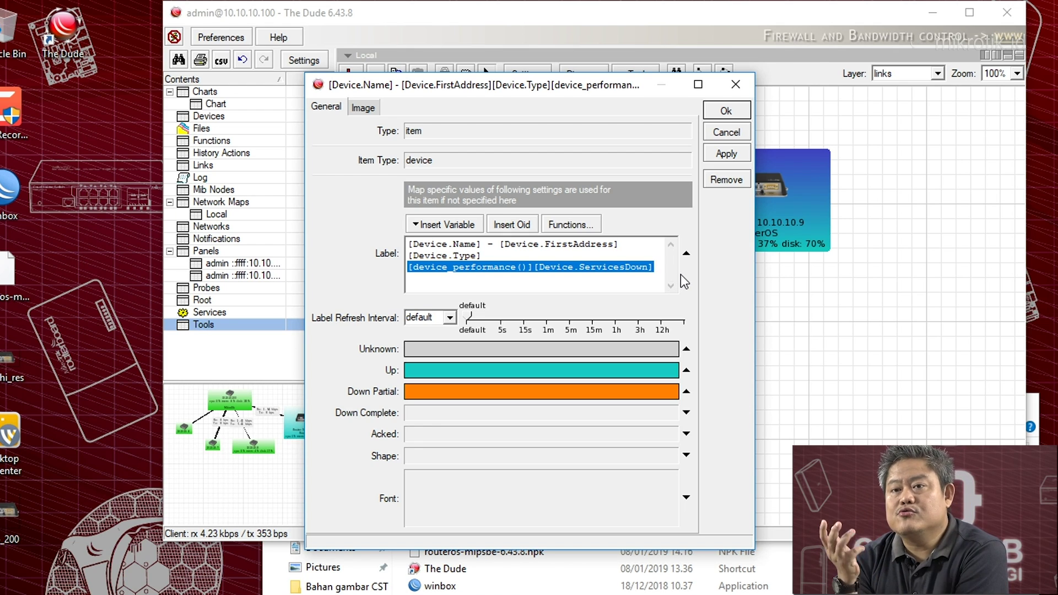
left_click(587, 226)
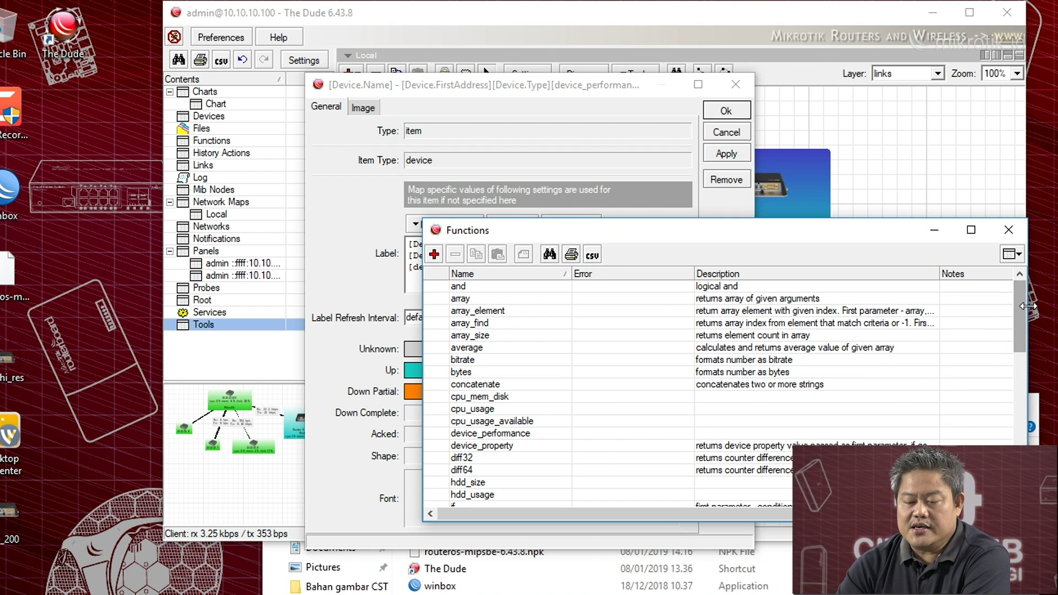
mouse_move(1023, 297)
left_mouse_down()
mouse_move(1023, 474)
mouse_move(1023, 287)
left_mouse_up()
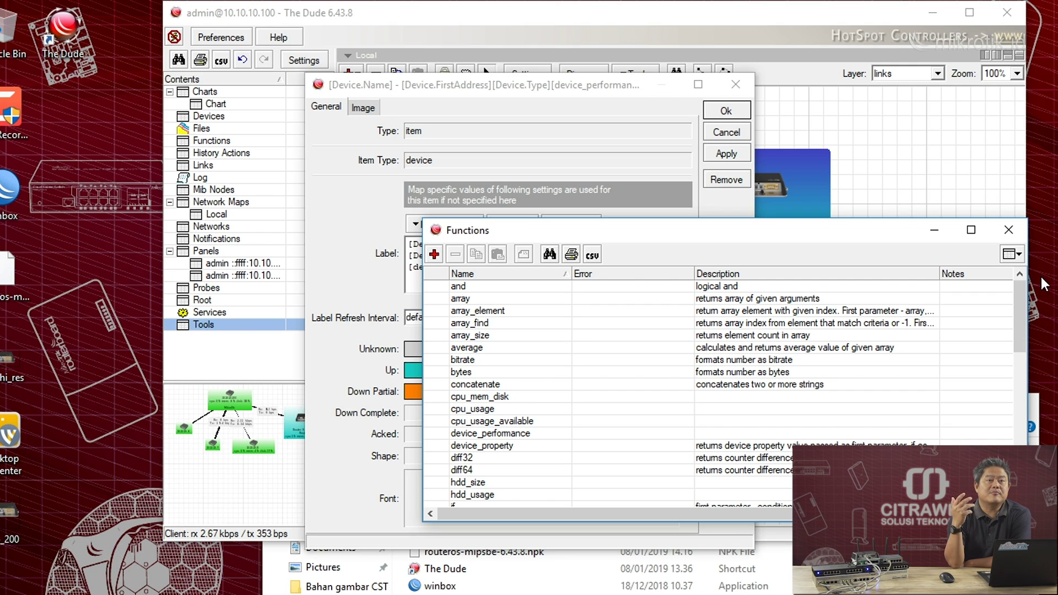
left_click(1010, 230)
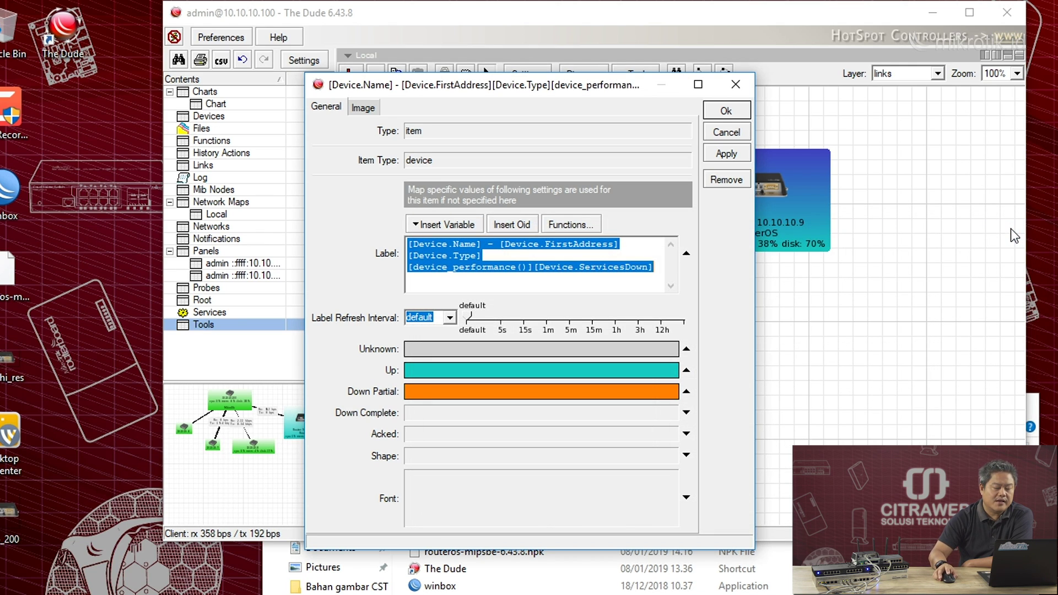
- Examine the [device_performance()] and [Device.ServicesDown] entries on the last line of Router 9's label
left_click(659, 269)
left_click_drag(656, 268, 435, 313)
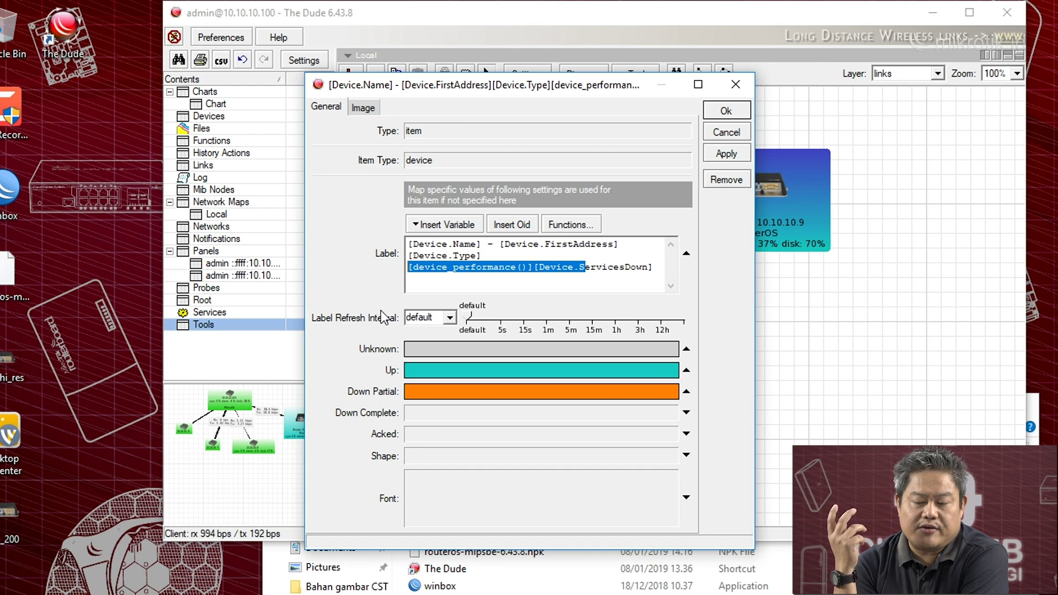
left_click(608, 268)
left_click_drag(535, 271, 659, 277)
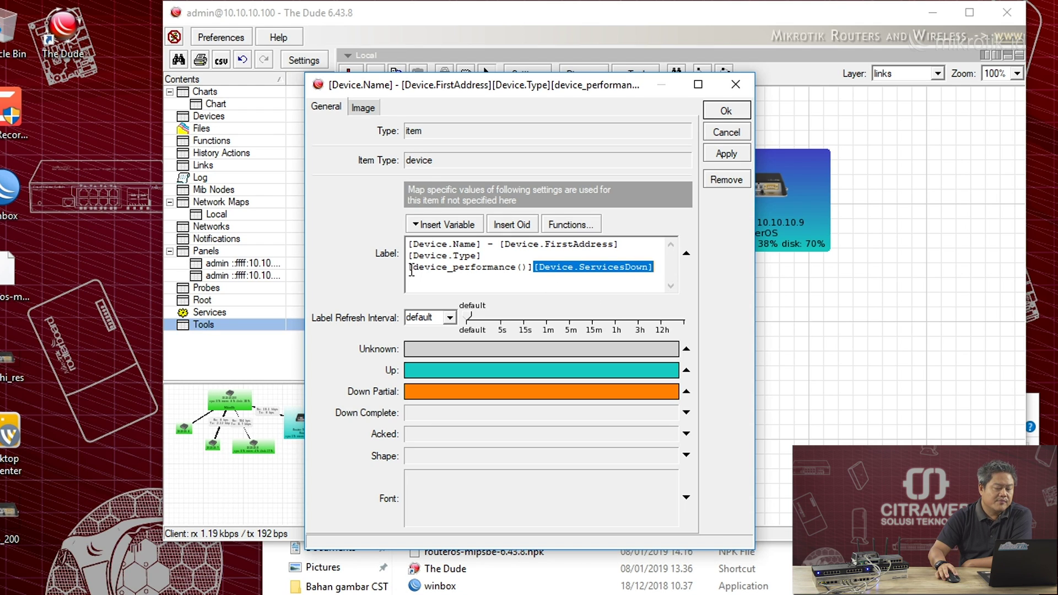
left_click_drag(411, 268, 532, 270)
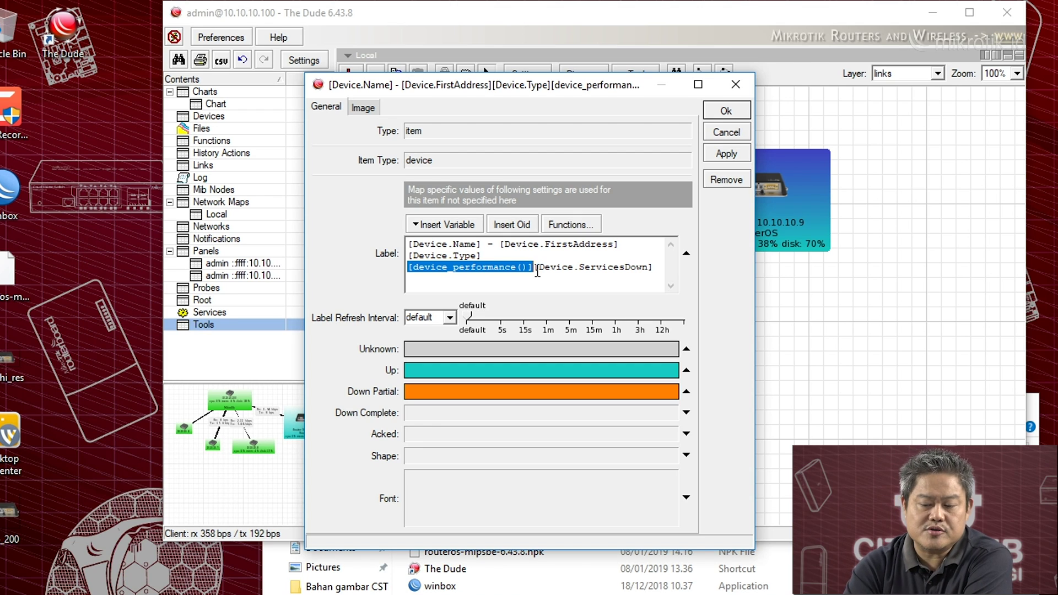
left_click(658, 268)
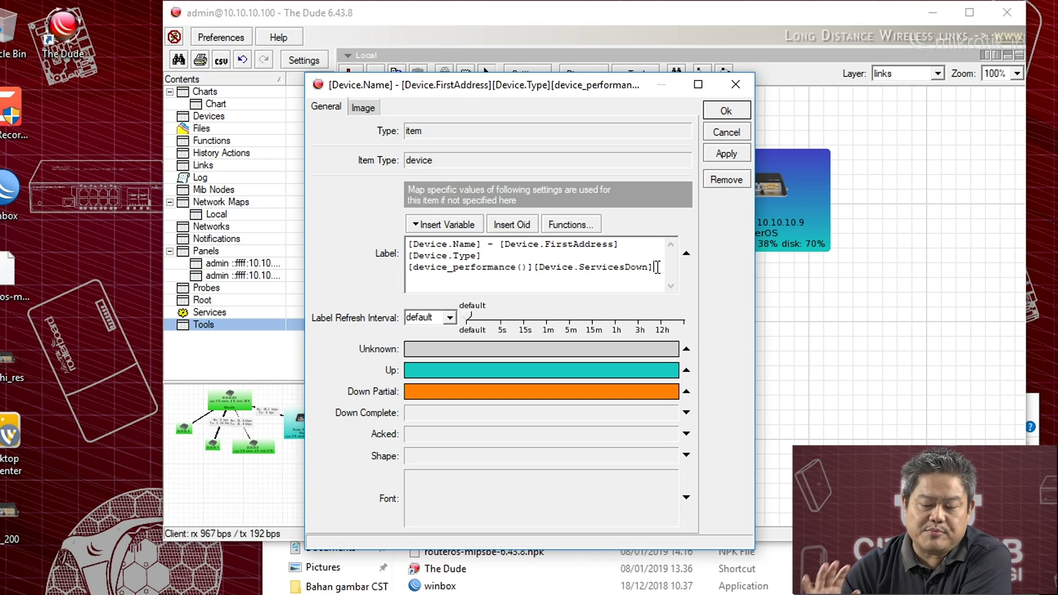
- Leave Router 9's appearance settings, connect to Router 9 (10.10.10.9) in WinBox, and close the File List and Terminal windows there
left_click(727, 133)
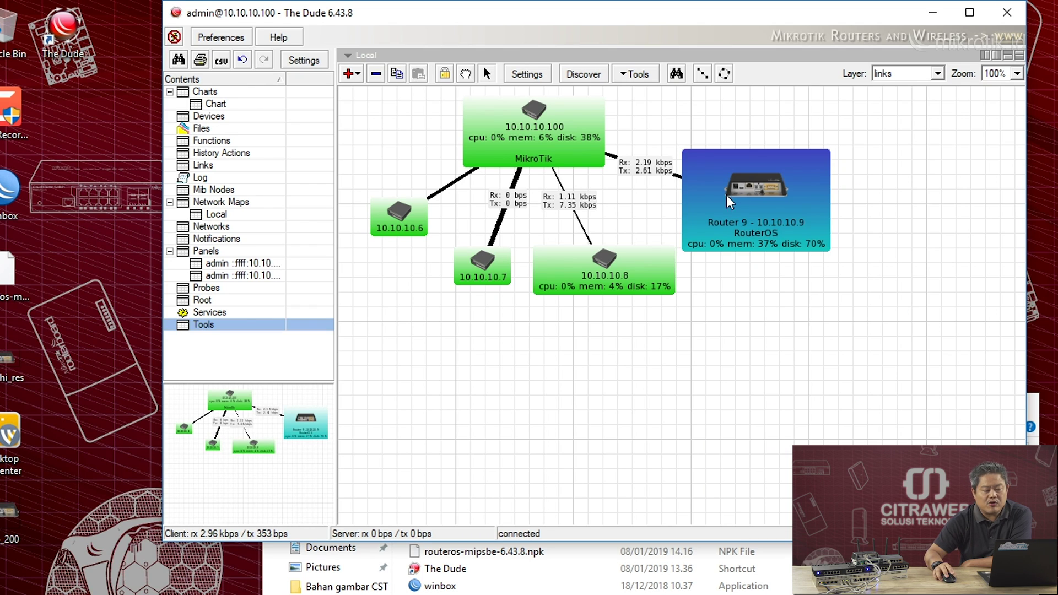
right_click(736, 191)
mouse_move(815, 239)
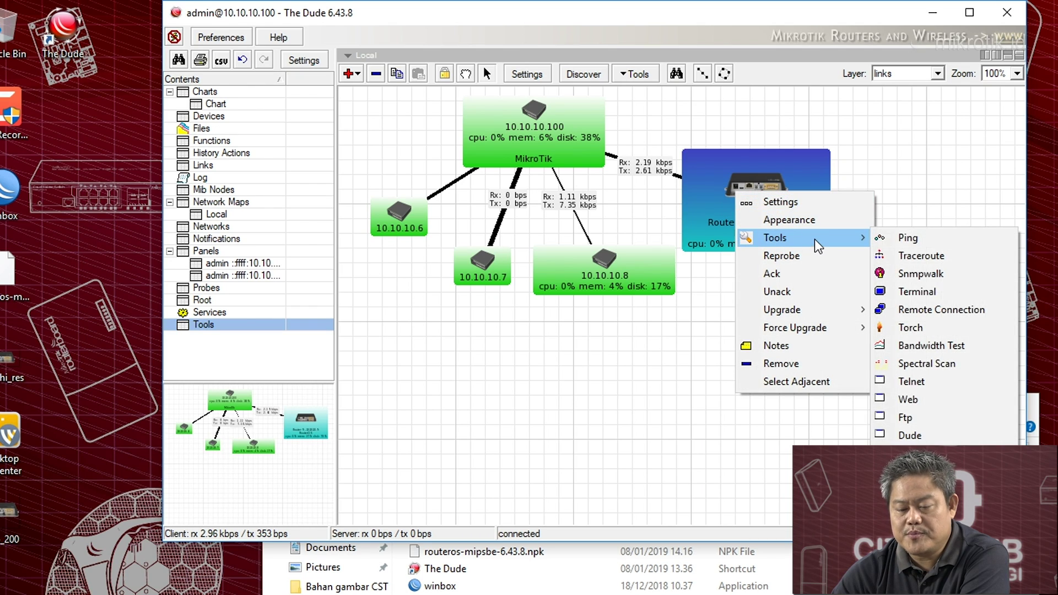
left_click(915, 453)
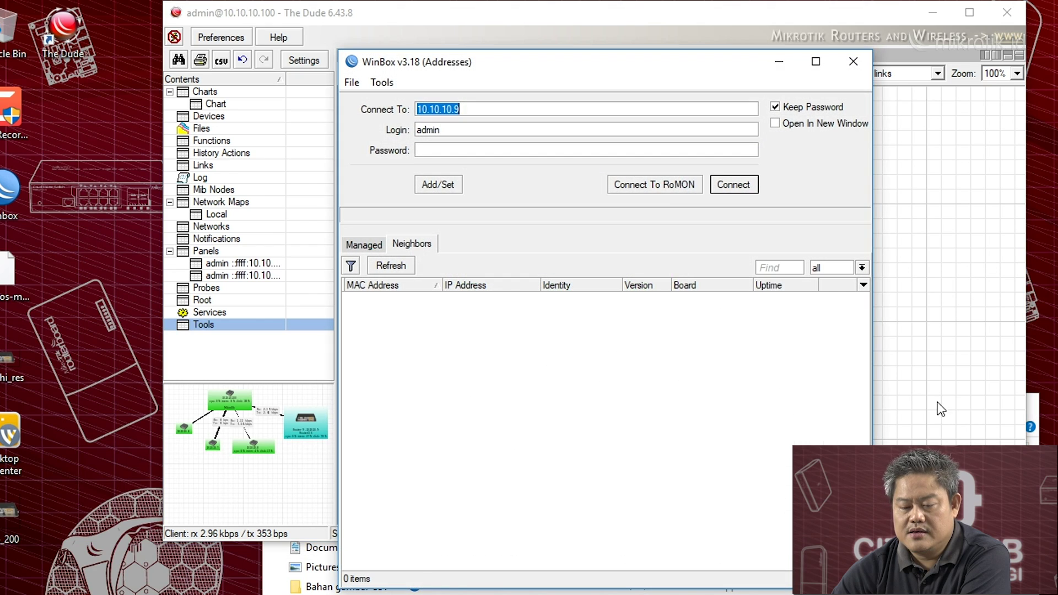
left_click(750, 185)
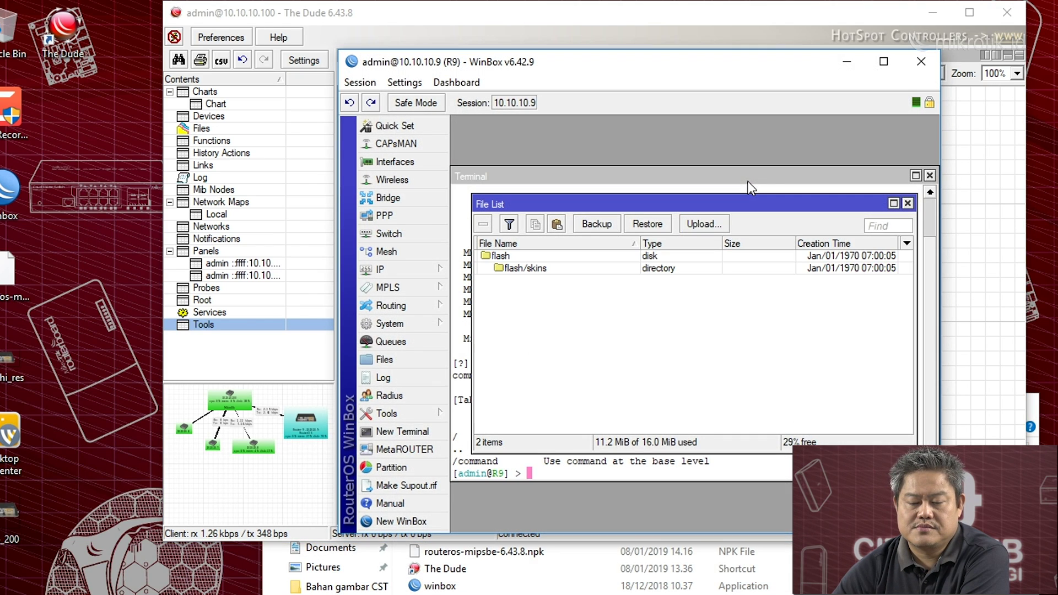
left_click(908, 203)
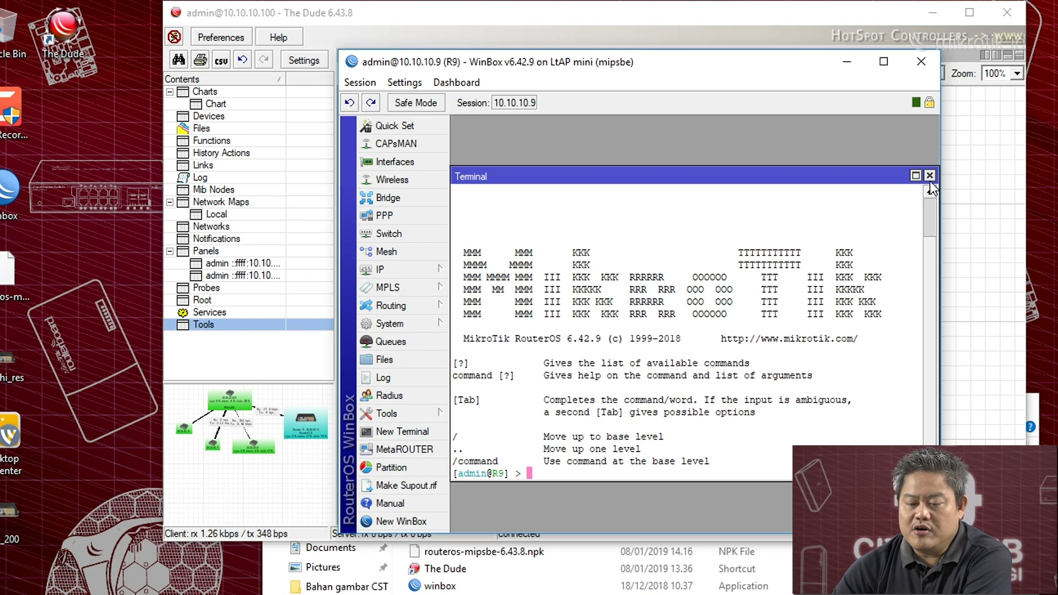
left_click(930, 175)
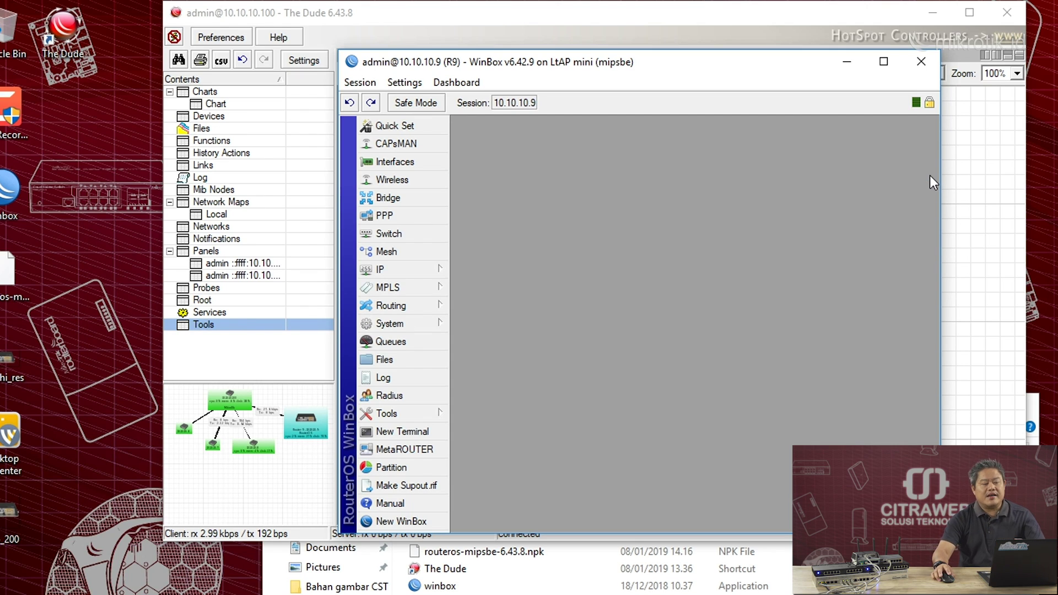
- Open a new terminal on Router 9 and run print oid under interface wireless
left_click(395, 433)
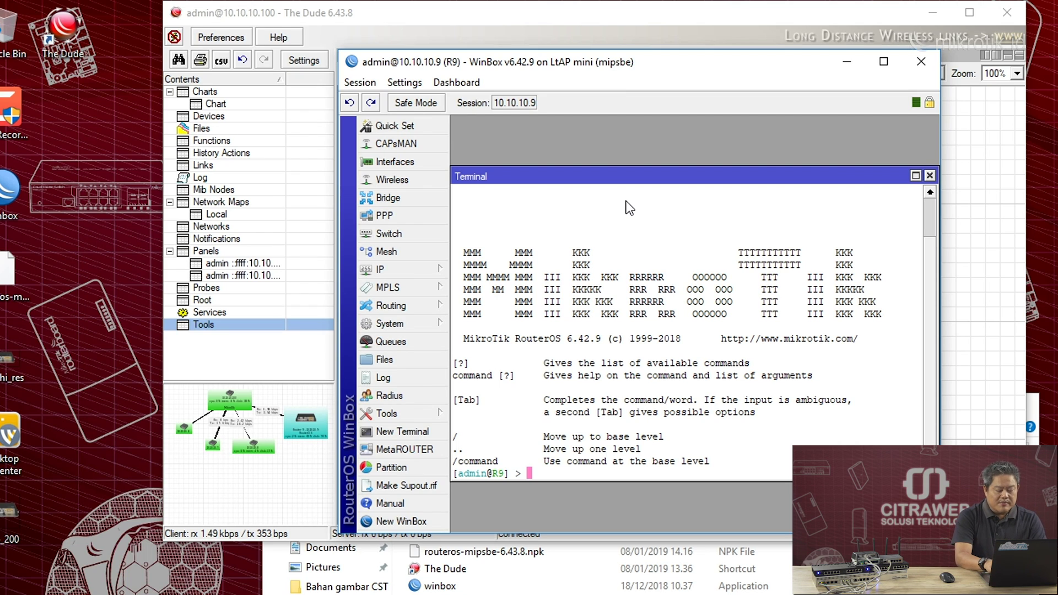
type("in")
key("Tab")
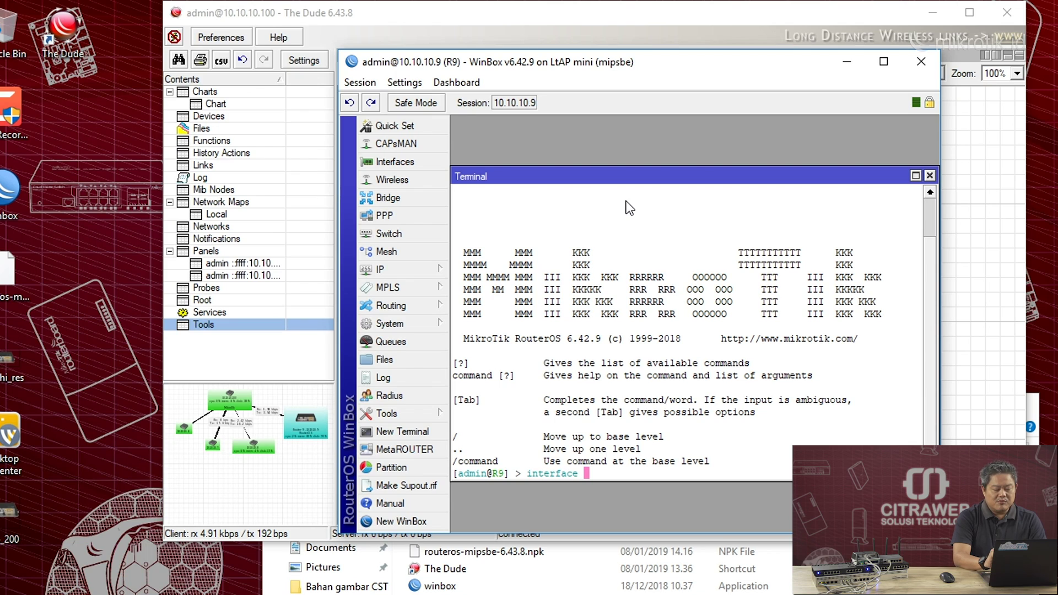
type("wire")
key("Tab")
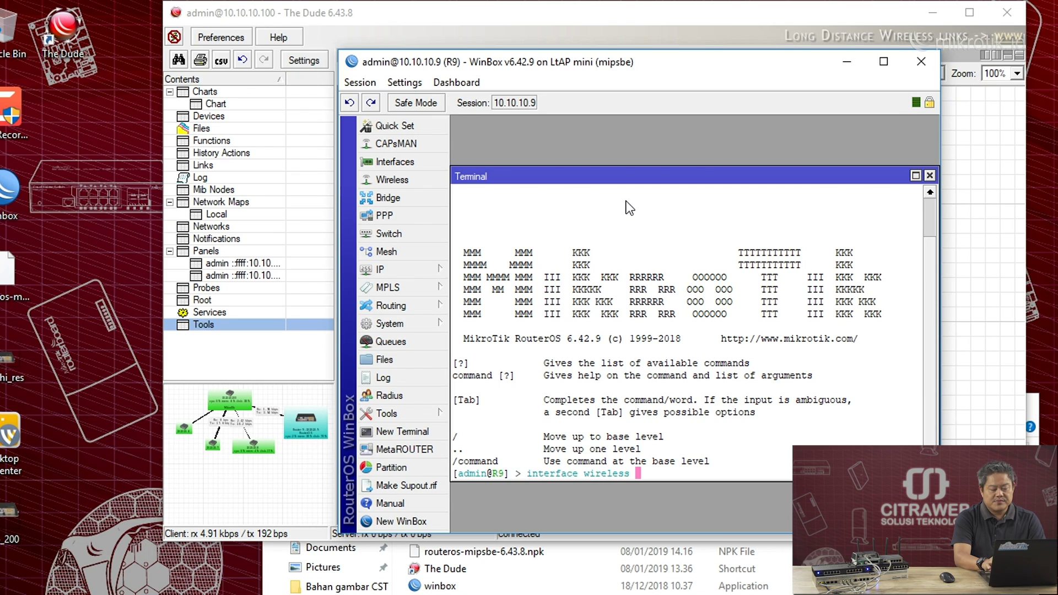
key("Return")
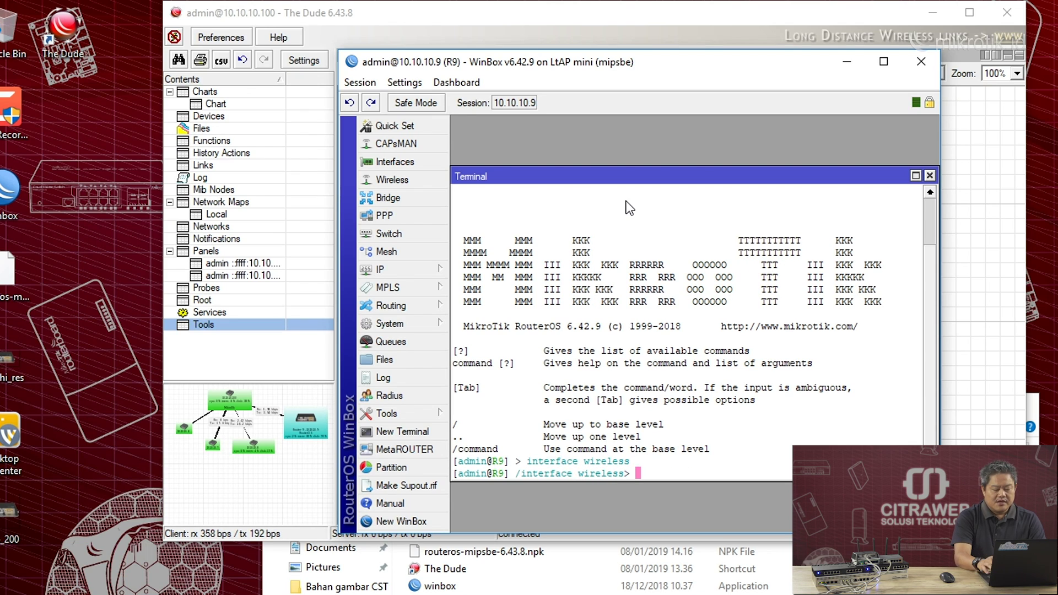
type("print ")
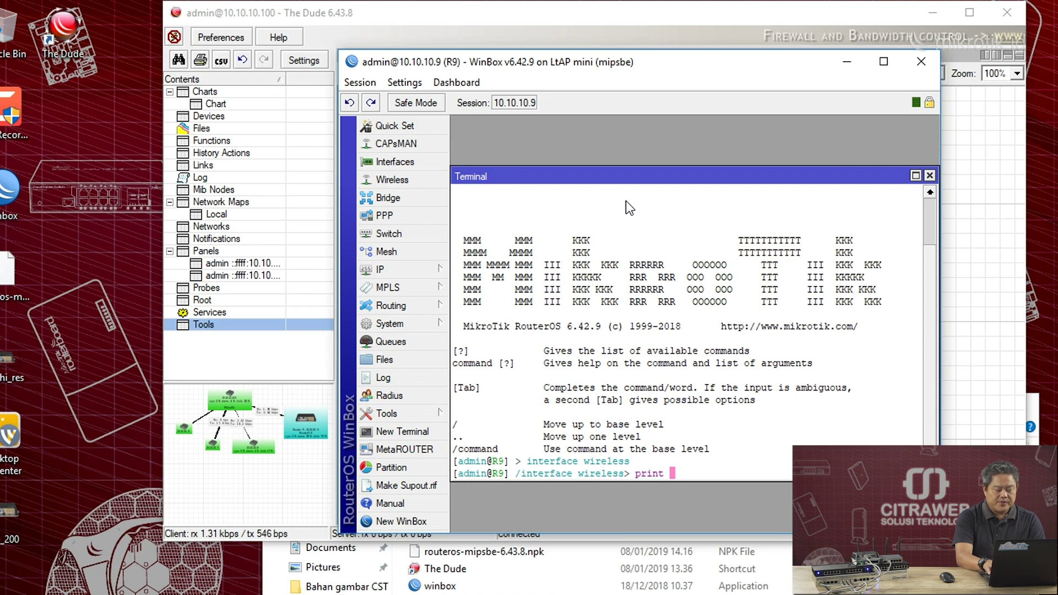
type("oid")
key("Return")
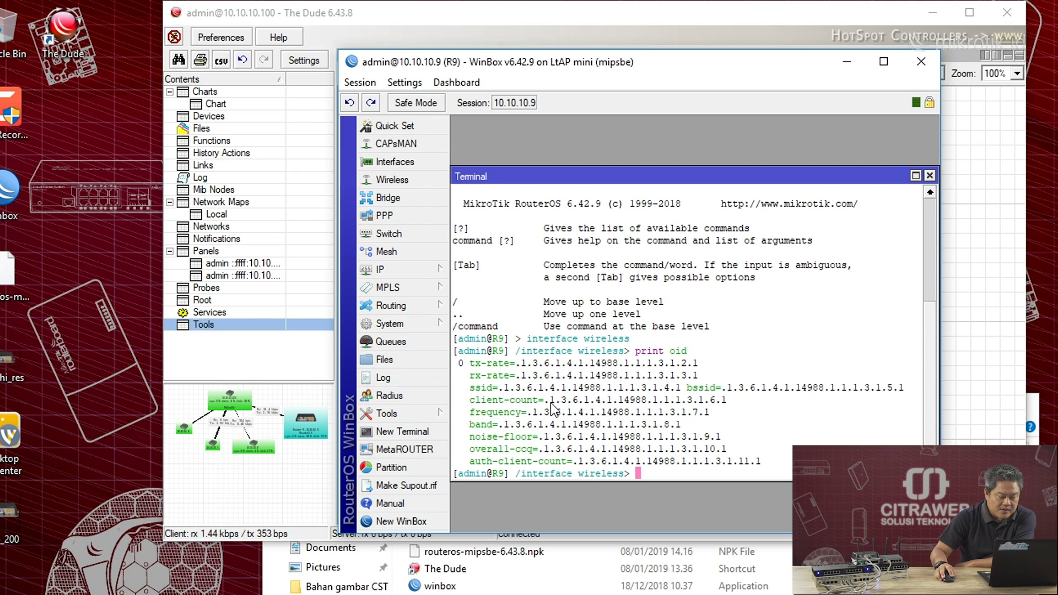
- Copy the client-count OID from the terminal output and close WinBox
left_click_drag(546, 403, 724, 404)
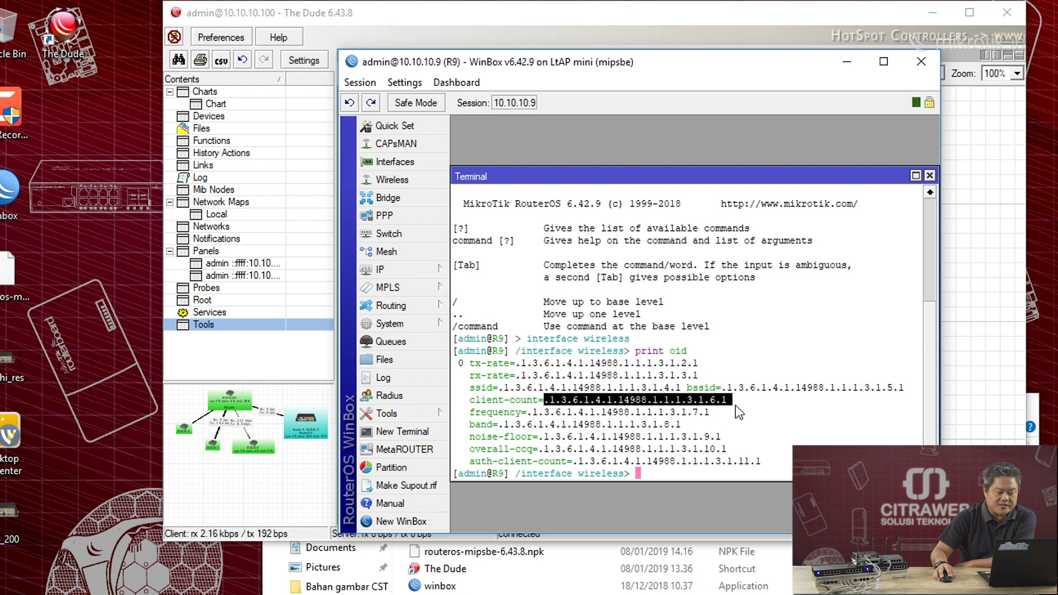
right_click(717, 400)
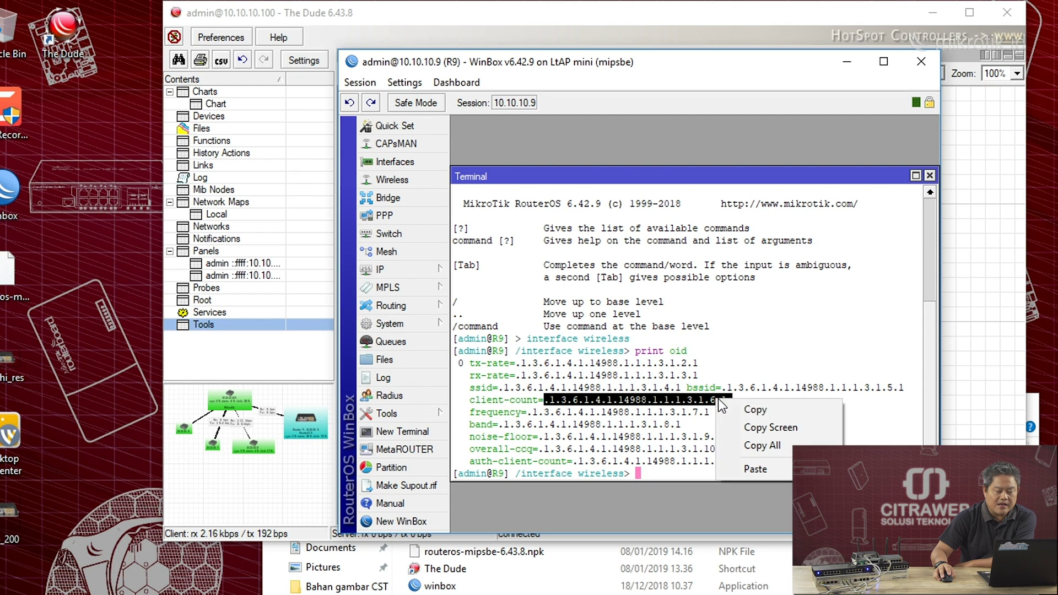
left_click(746, 411)
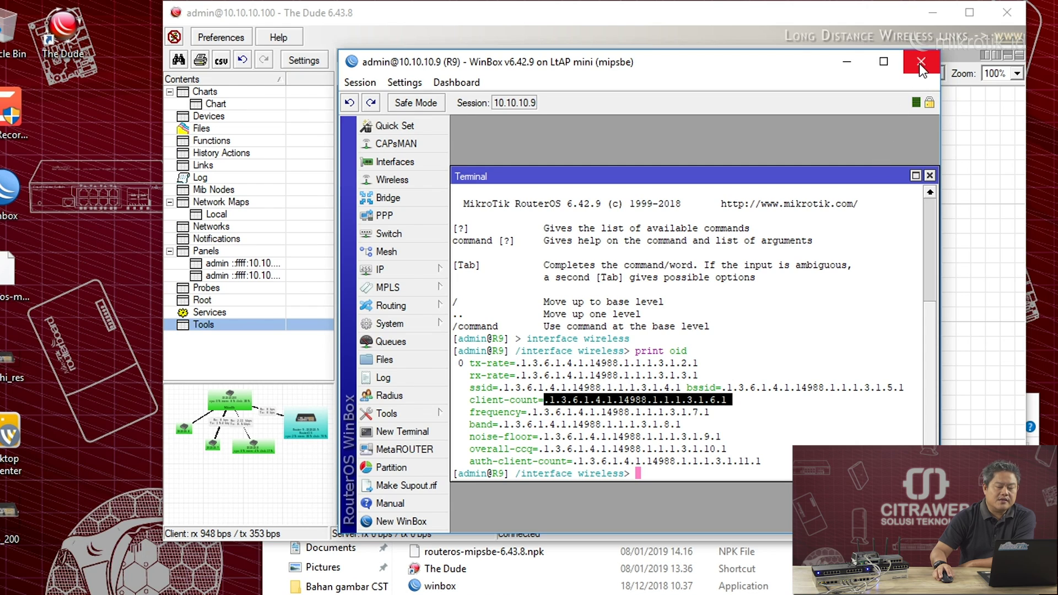
left_click(984, 176)
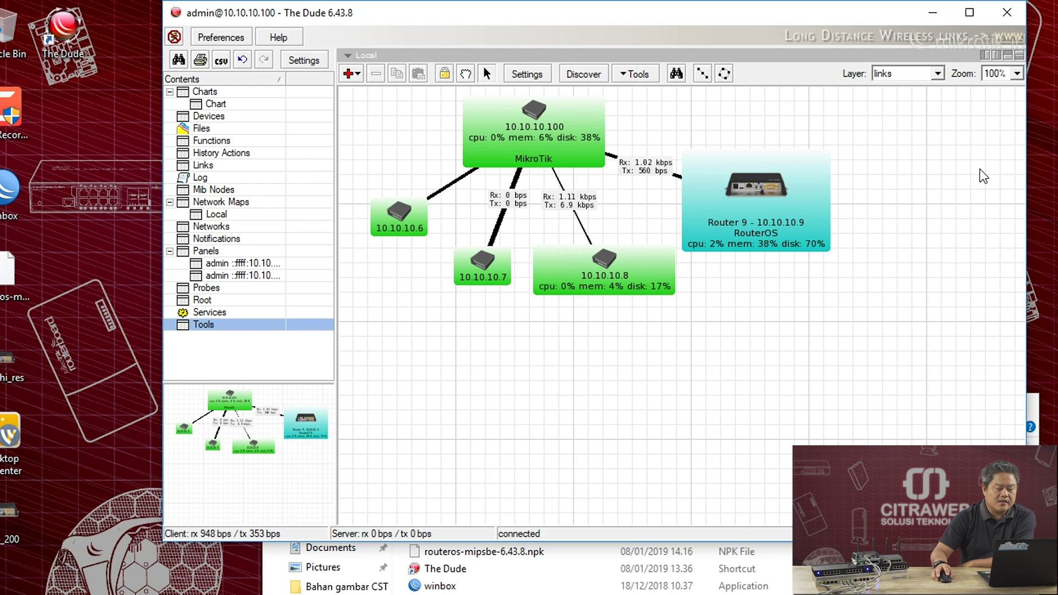
- Reopen Router 9's appearance and insert the entPhysicalAlias 262145 OID on a new line at the end of the label
right_click(785, 190)
left_click(871, 220)
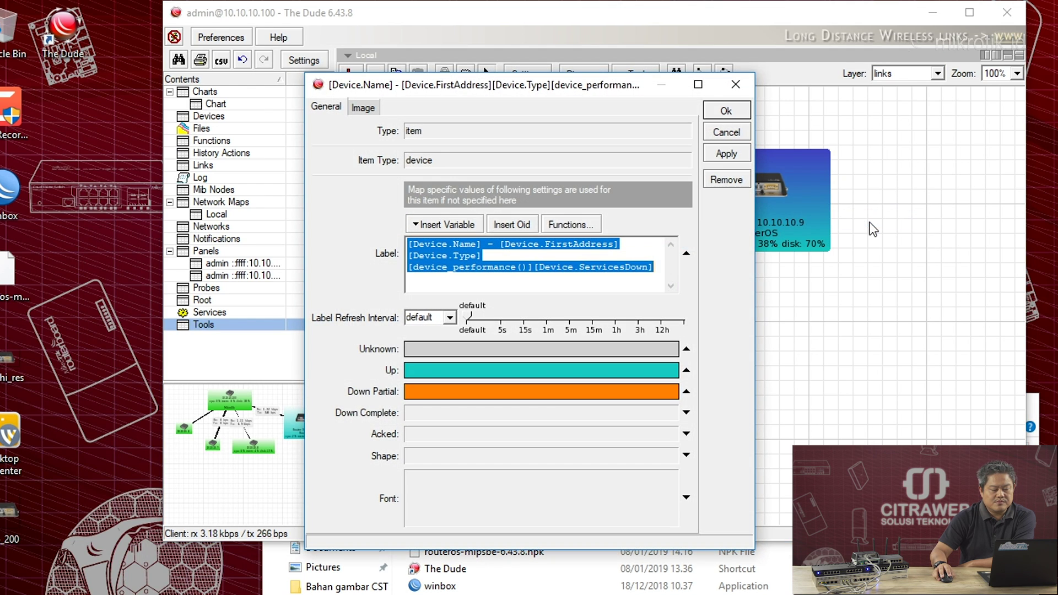
left_click(655, 286)
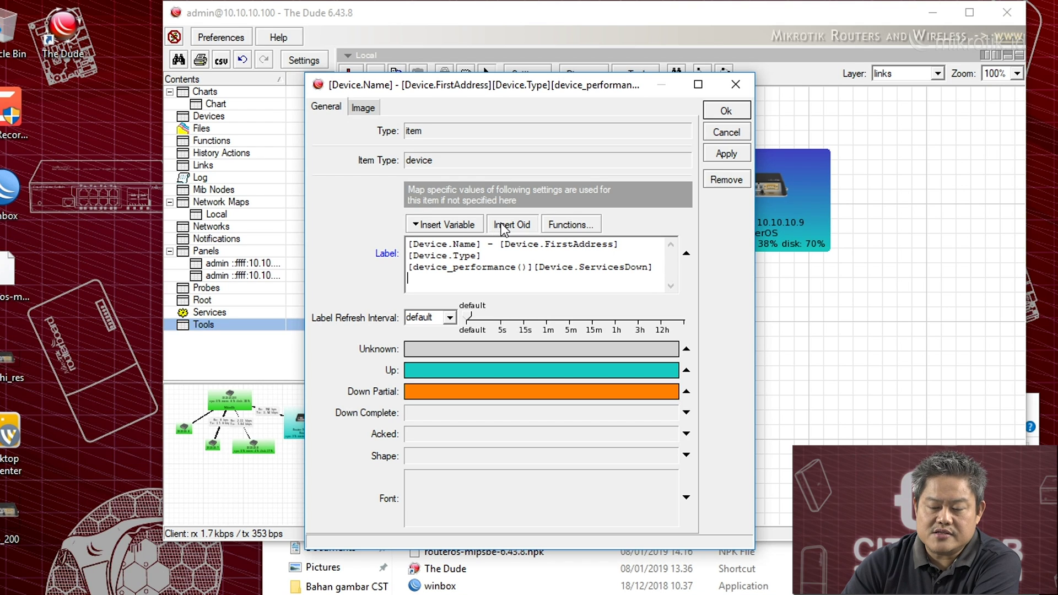
left_click(503, 225)
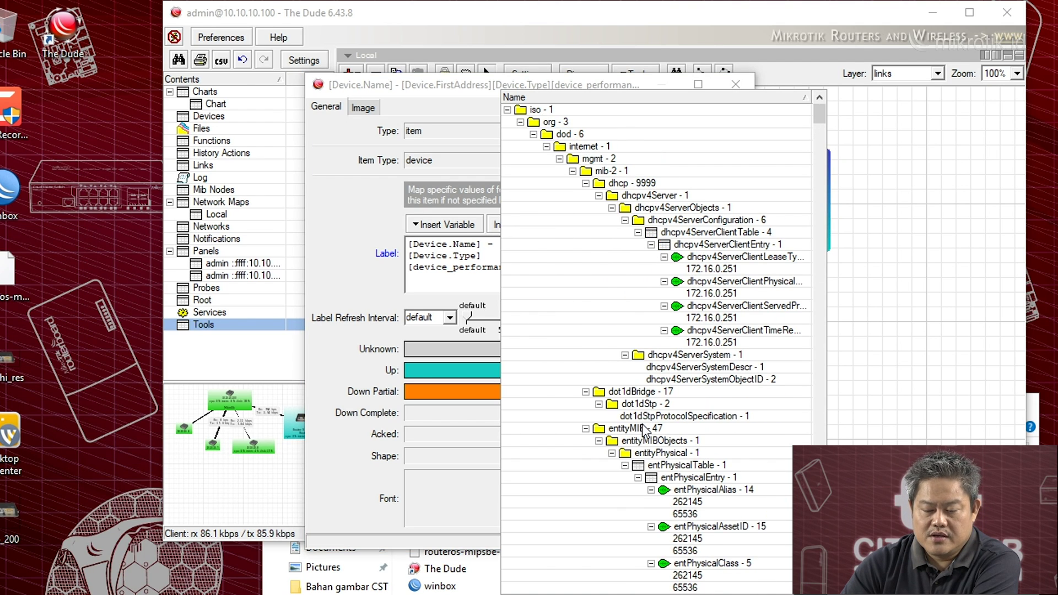
double_click(698, 495)
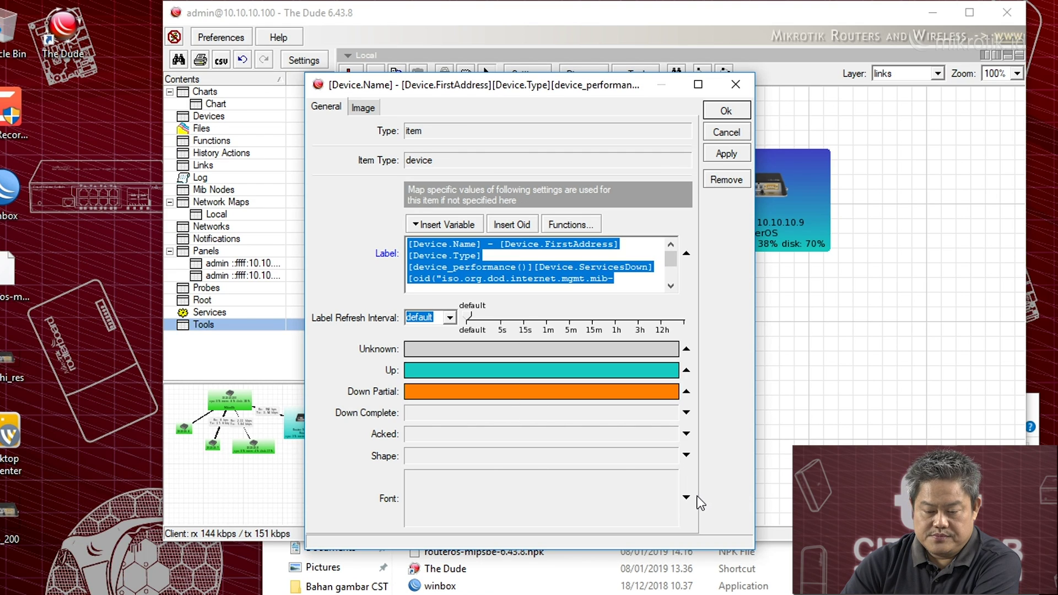
- Delete the OID path between the quotes of the label's oid function, leaving [oid("")]
left_click(630, 278)
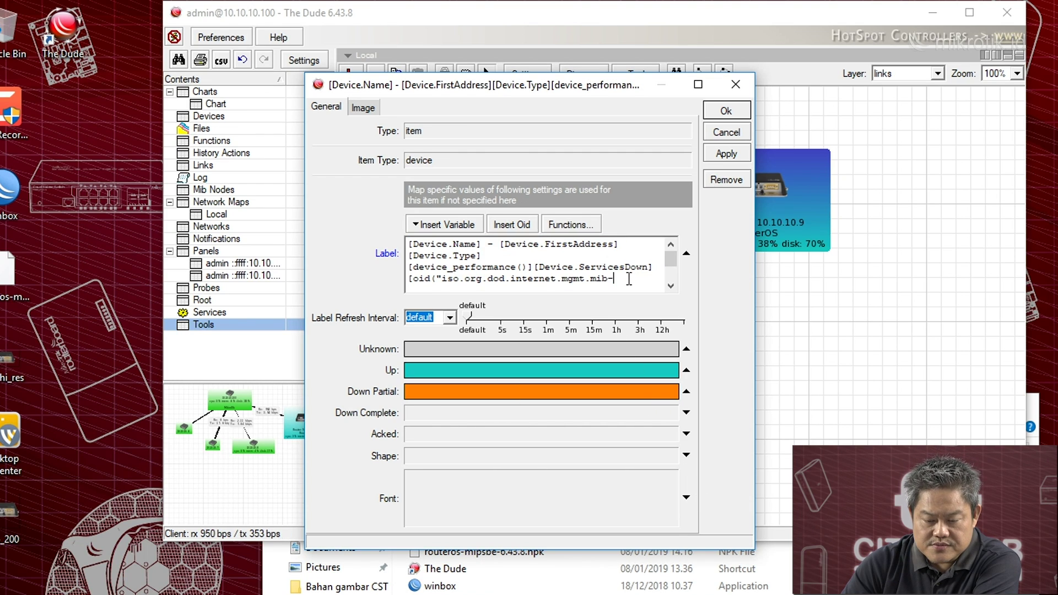
left_click(629, 279)
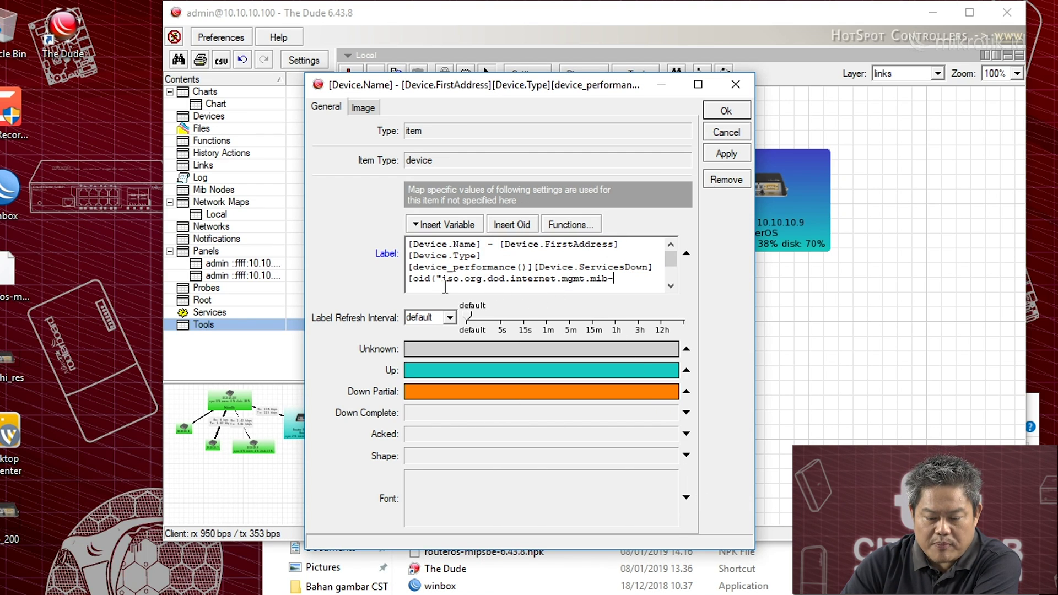
left_click_drag(442, 278, 612, 285)
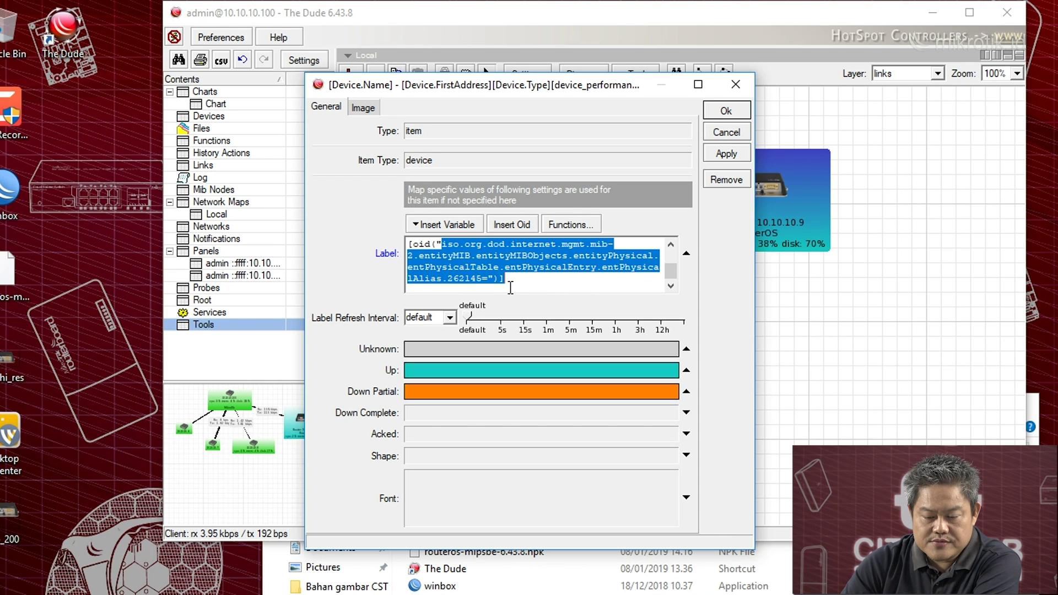
left_click_drag(511, 288, 483, 284)
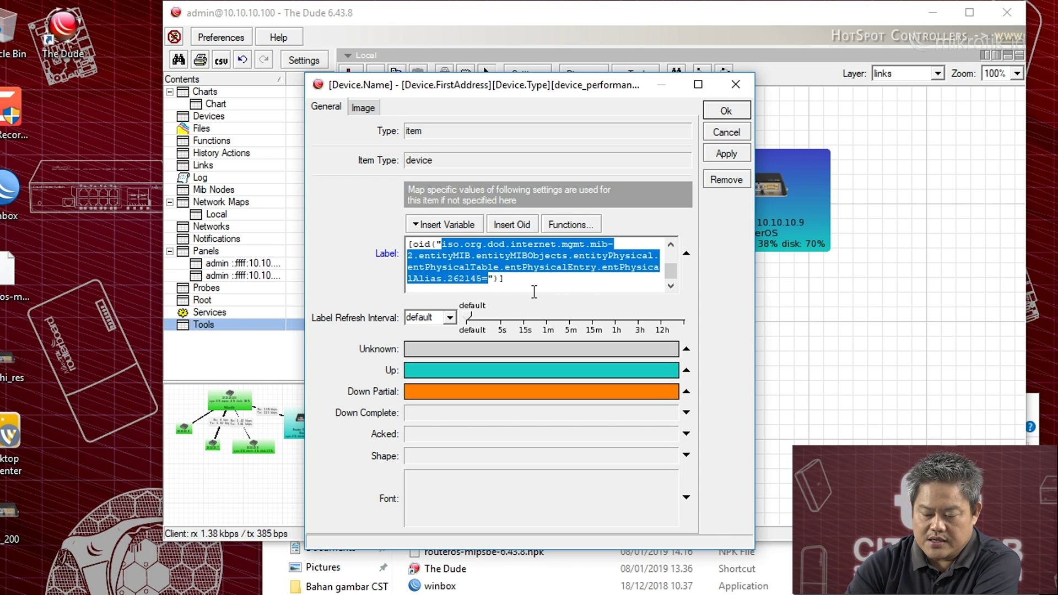
key("BackSpace")
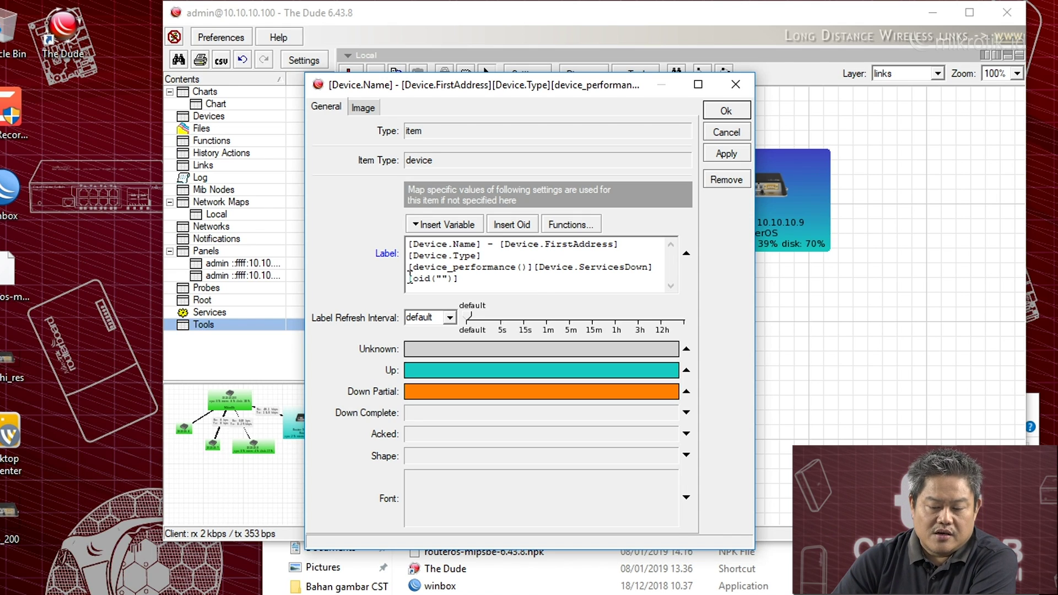
- Paste the copied client-count OID between the quotes and remove its leading dot, giving 1.3.6.1.4.1.14988.1.1.1.3.1.6.1
right_click(442, 279)
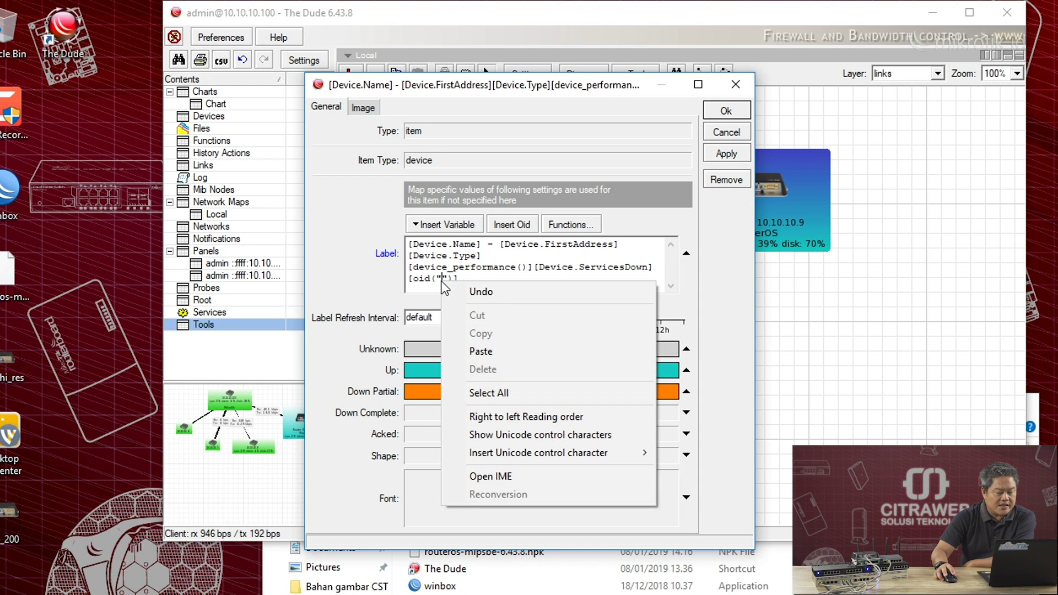
left_click(482, 351)
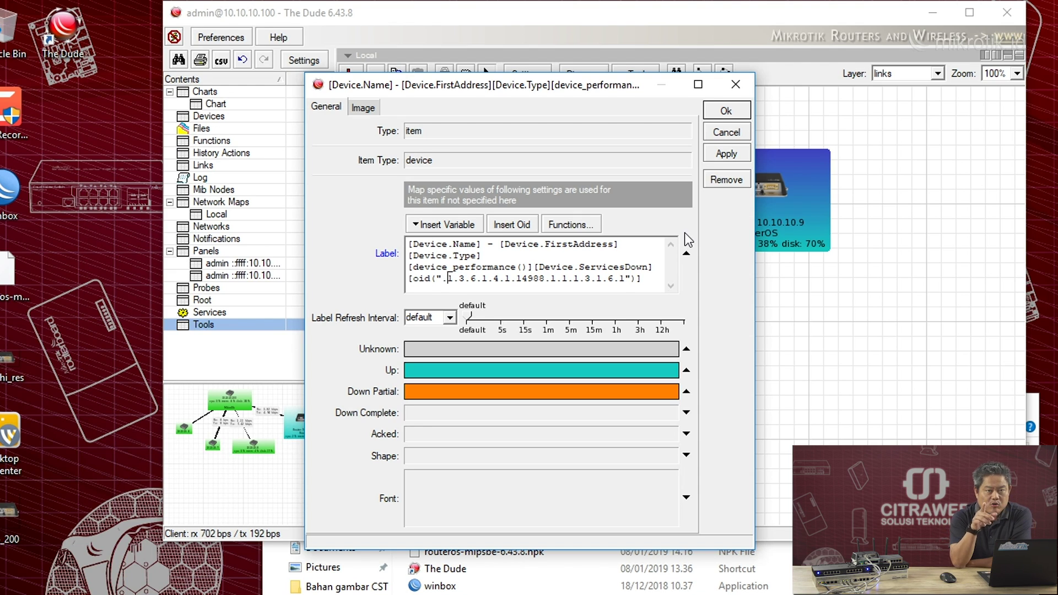
key("BackSpace")
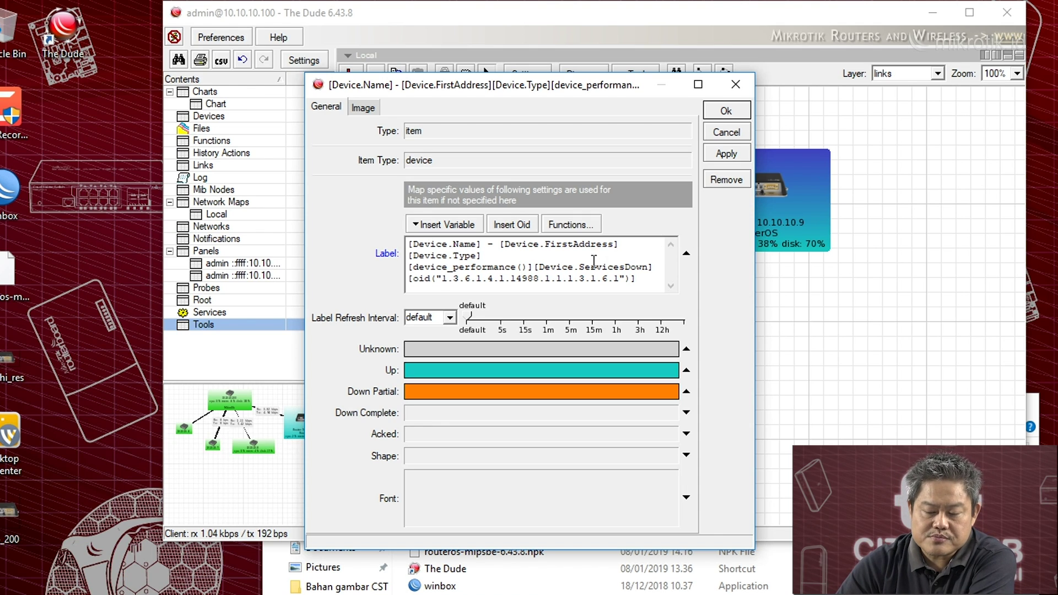
- Put the text "Jml Client" before the label's oid entry, save the appearance, and check Router 9's label on the map
left_click(409, 279)
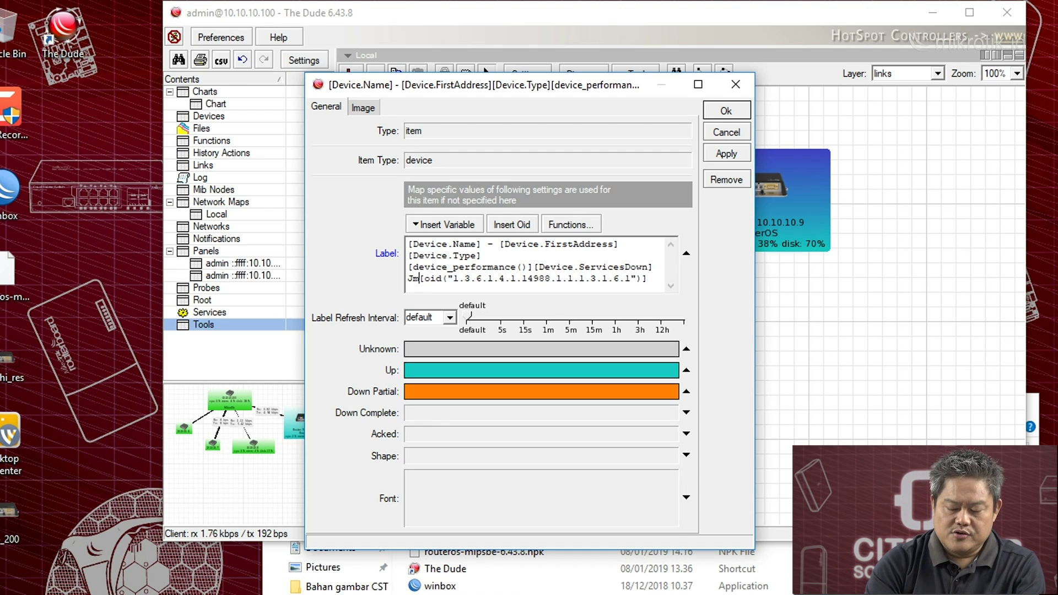
type("Jml Client [oid")
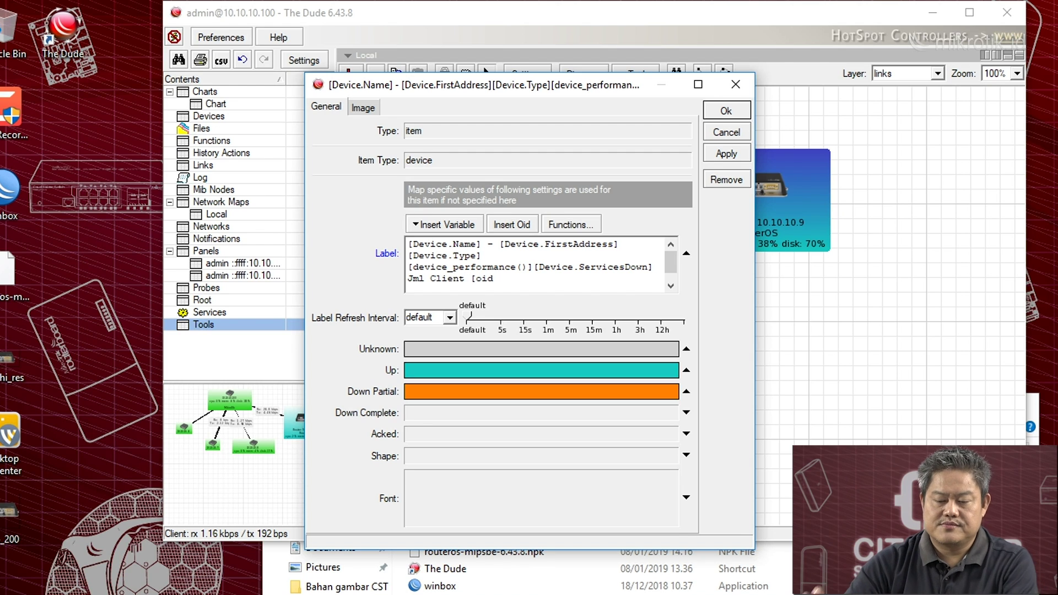
left_click(723, 153)
left_click(724, 111)
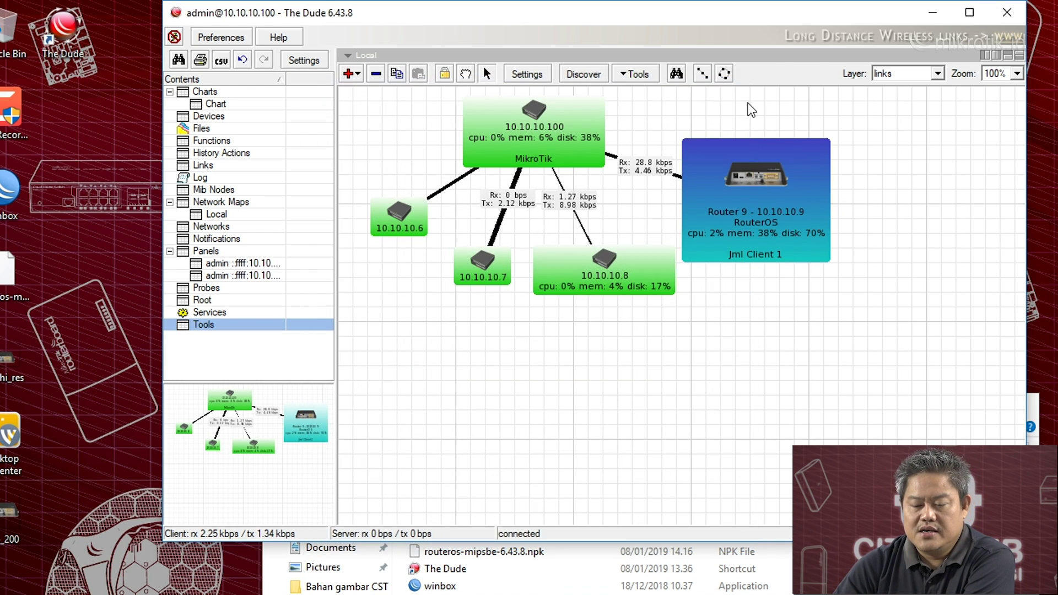
left_click(905, 266)
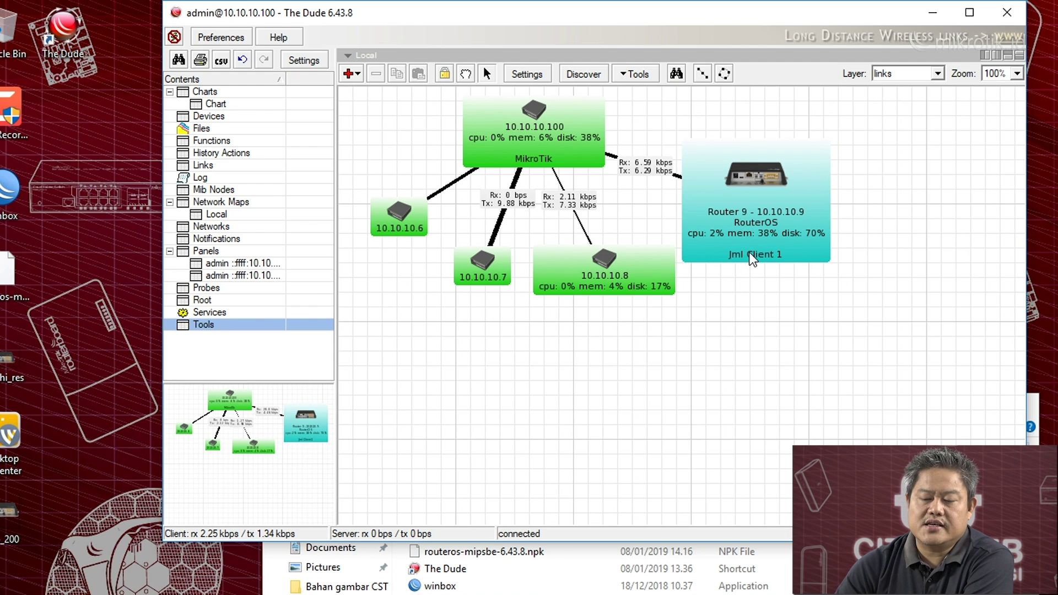
mouse_move(779, 257)
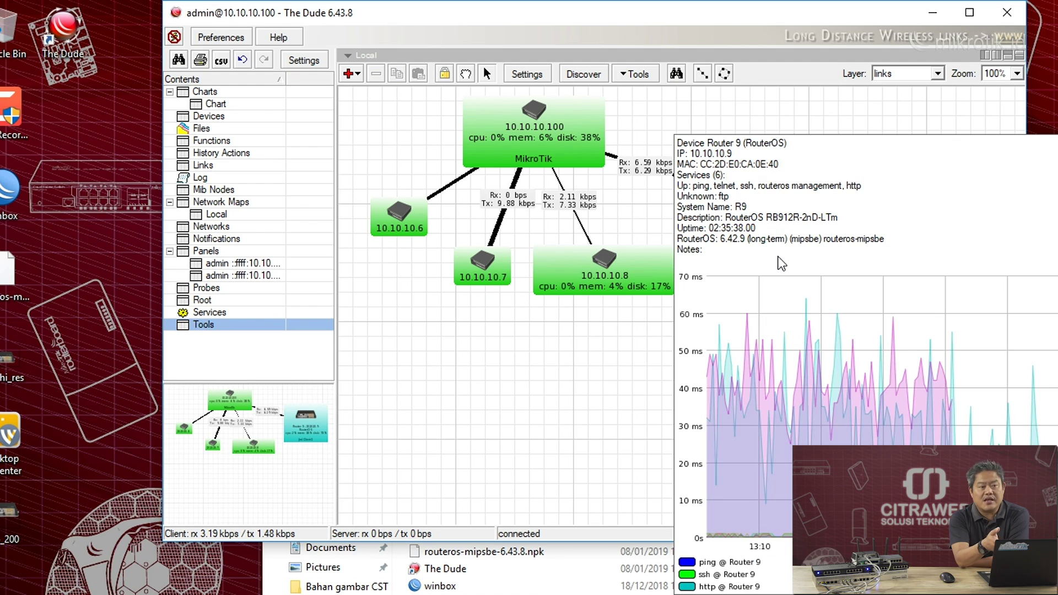